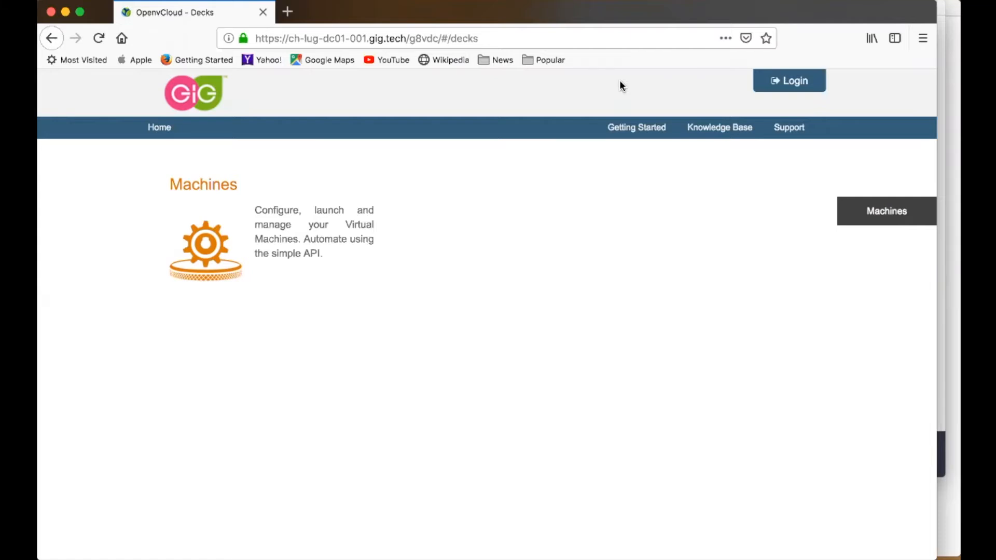
# Log in to the cloud portal and open the user access settings of Customer Account
pyautogui.click(797, 83)
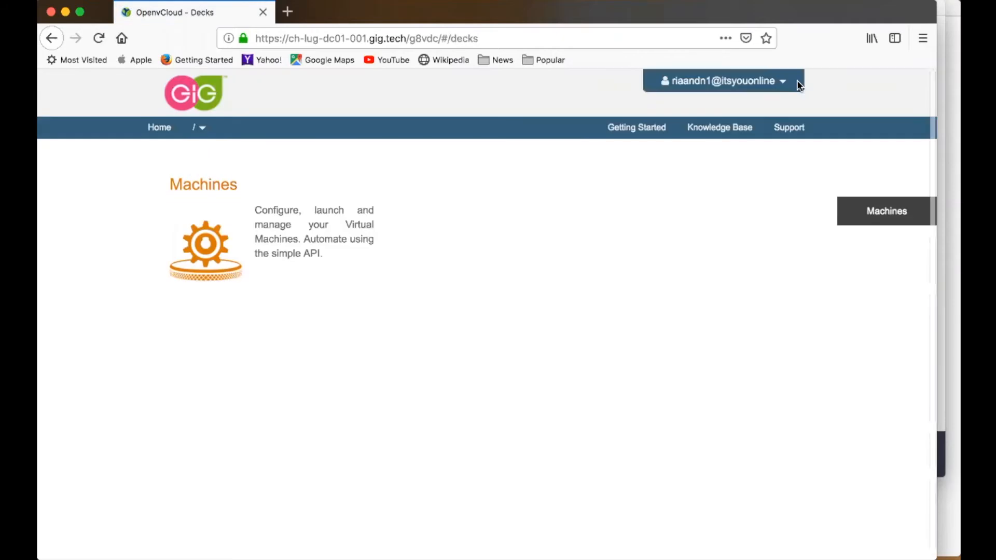
pyautogui.click(203, 129)
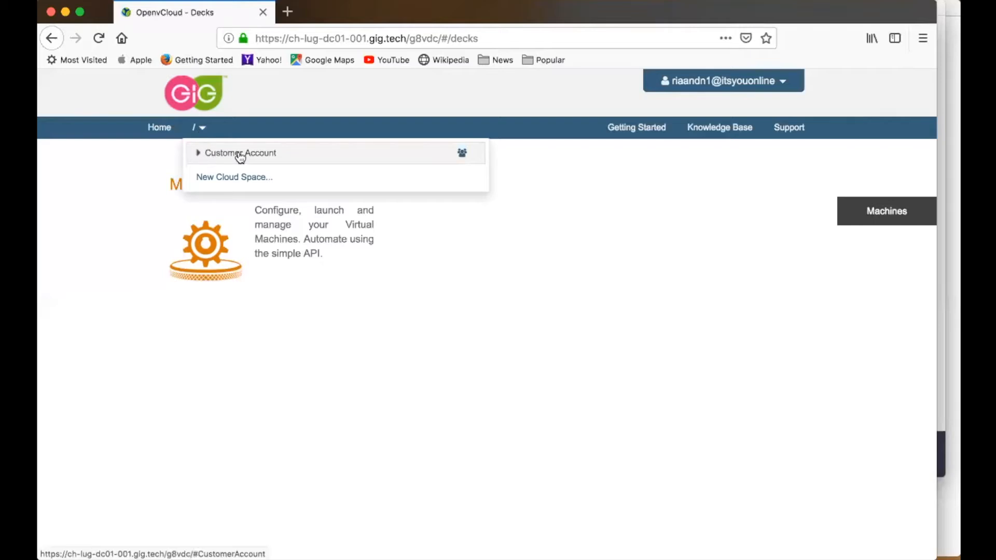
pyautogui.click(462, 154)
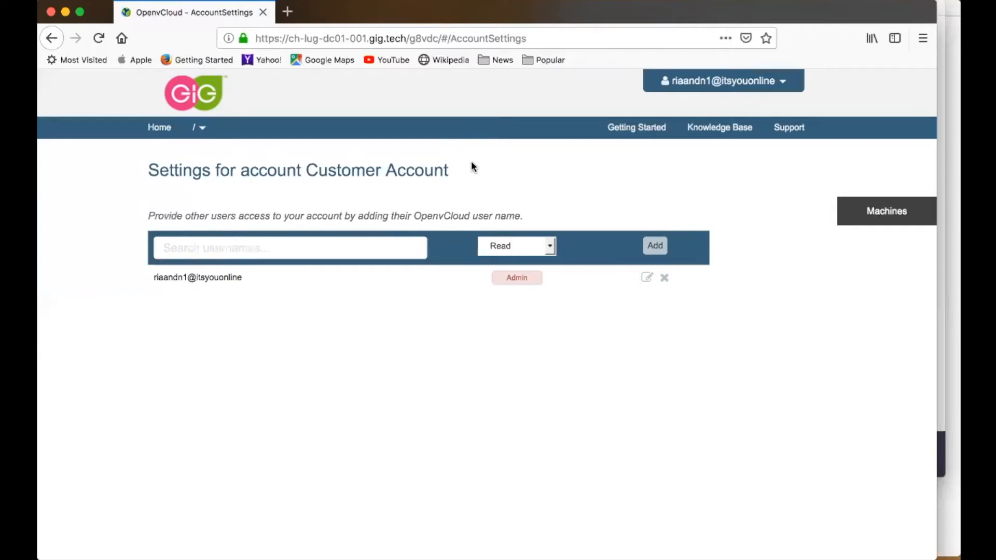
# Examine the access levels that can be granted to Customer Account users and return to the home page
pyautogui.click(547, 247)
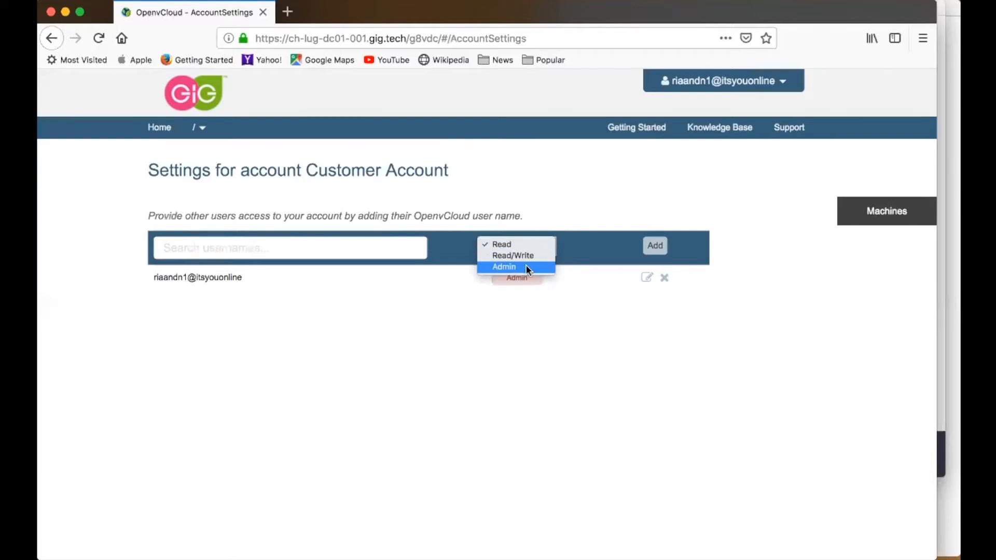
pyautogui.click(523, 179)
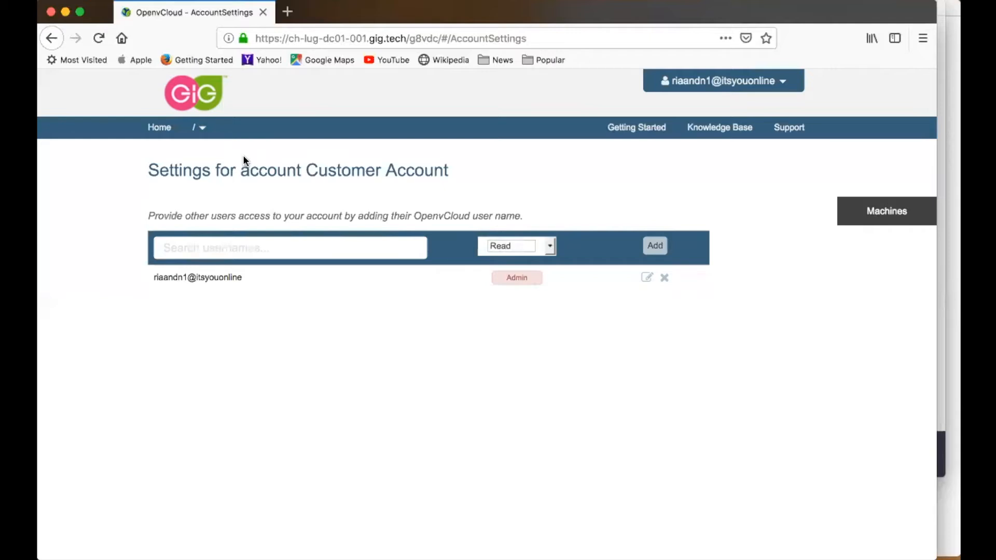
pyautogui.click(170, 128)
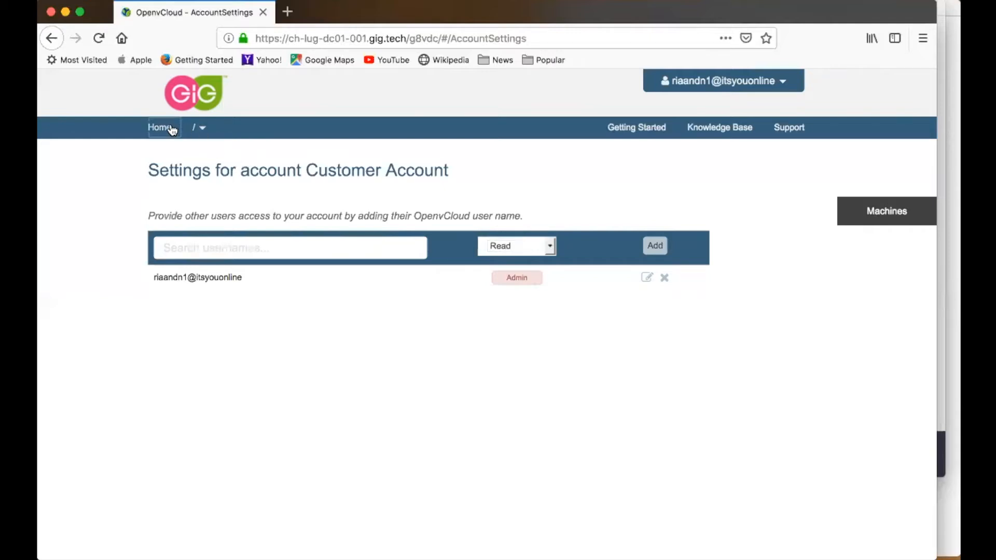
# Create a cloud space named VDC1 under Customer Account at location ch-lug-dc01-001, with the default private network
pyautogui.click(203, 130)
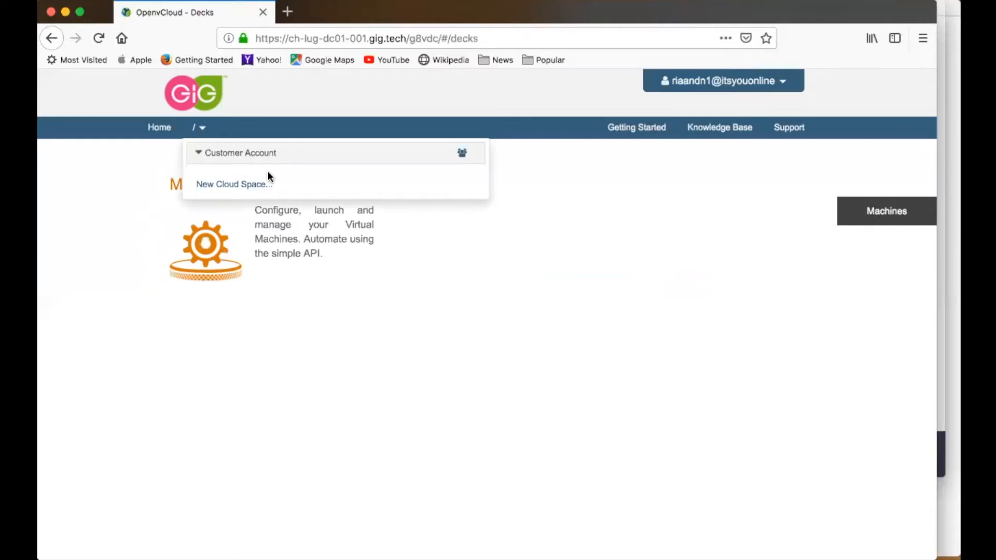
pyautogui.click(216, 186)
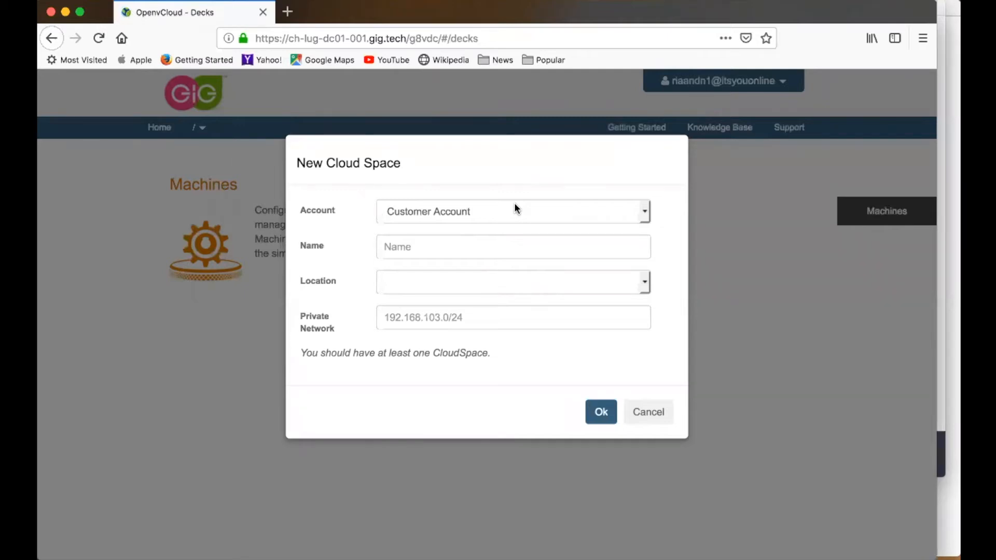
pyautogui.click(503, 239)
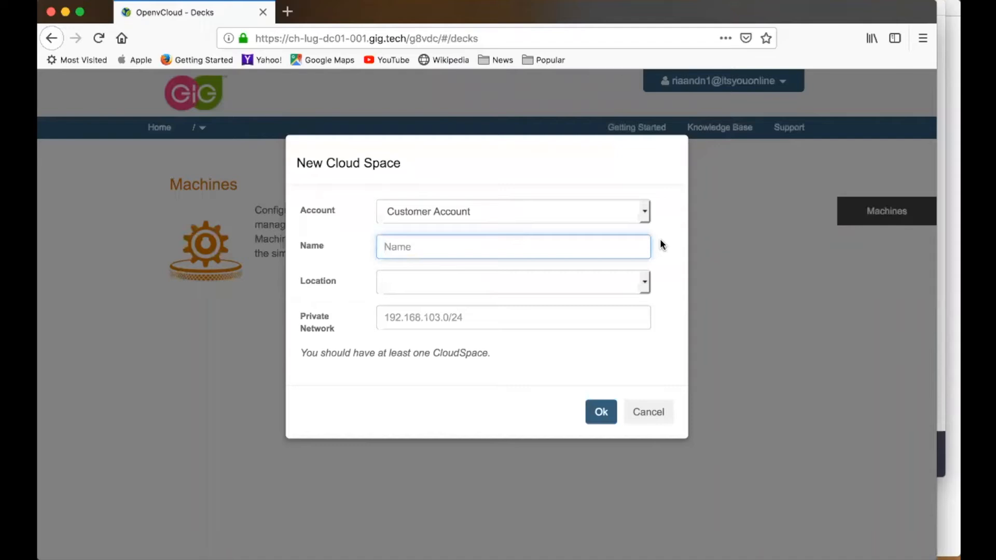
pyautogui.write('VDC1')
pyautogui.click(443, 289)
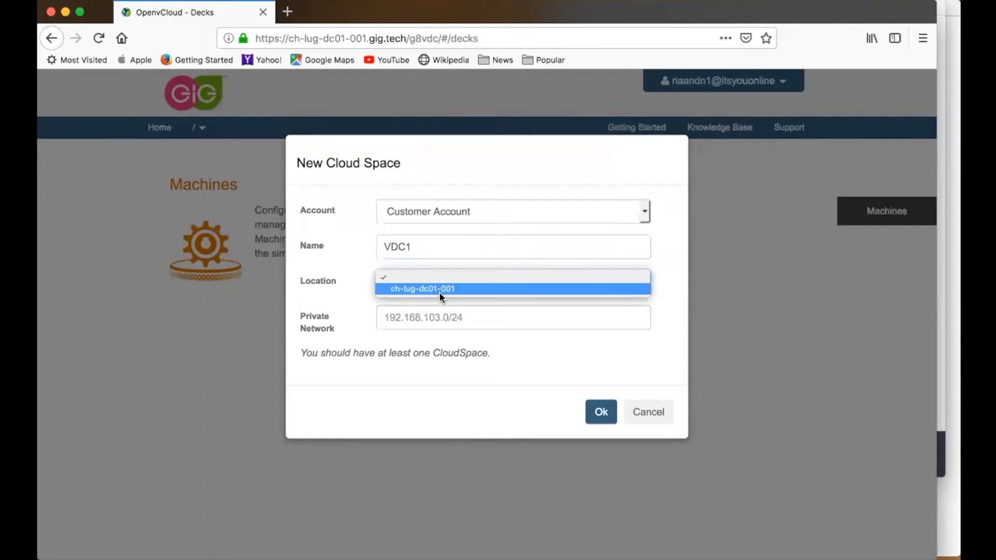
pyautogui.click(439, 289)
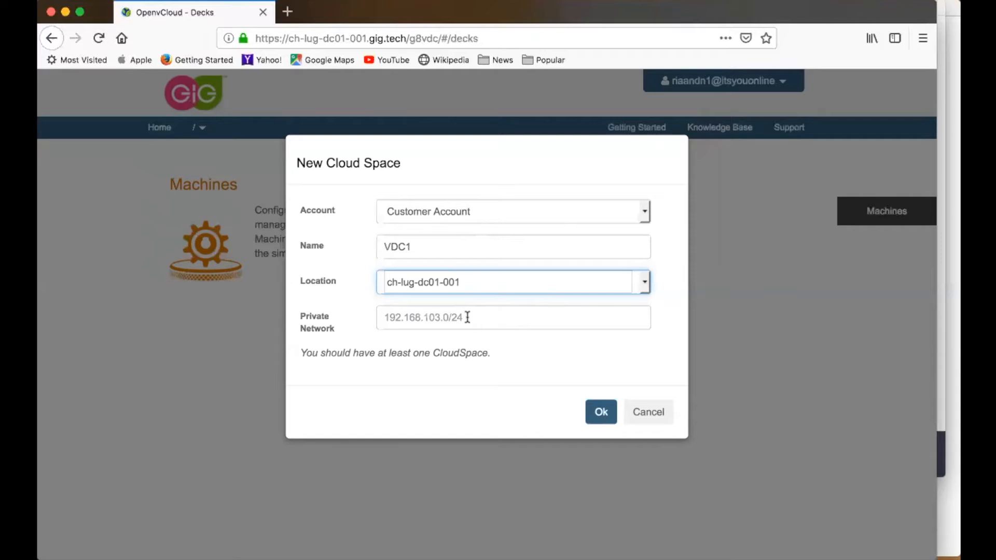
pyautogui.click(601, 411)
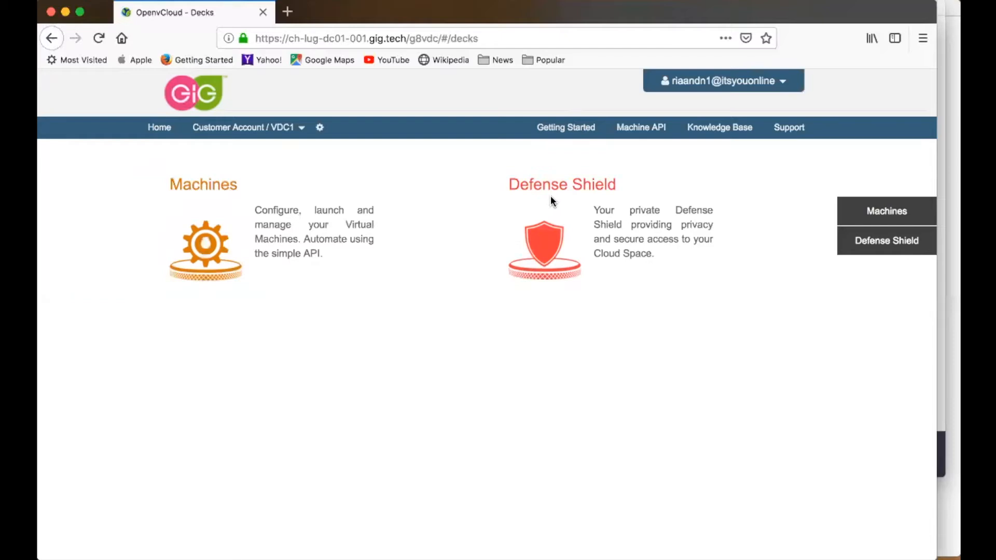
# Start a new machine in VDC1 with the name VM1 and the description "Test VM 1"
pyautogui.click(202, 187)
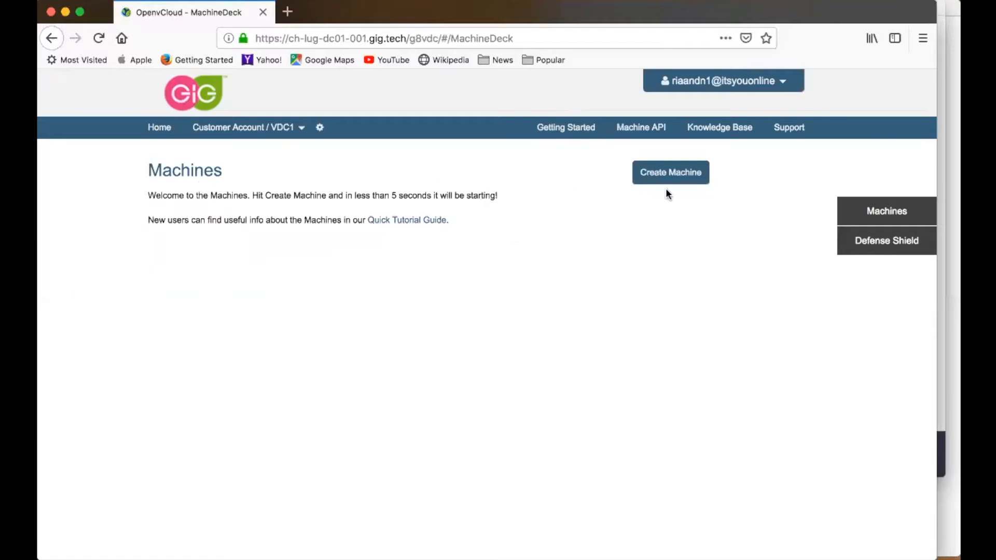
pyautogui.click(670, 173)
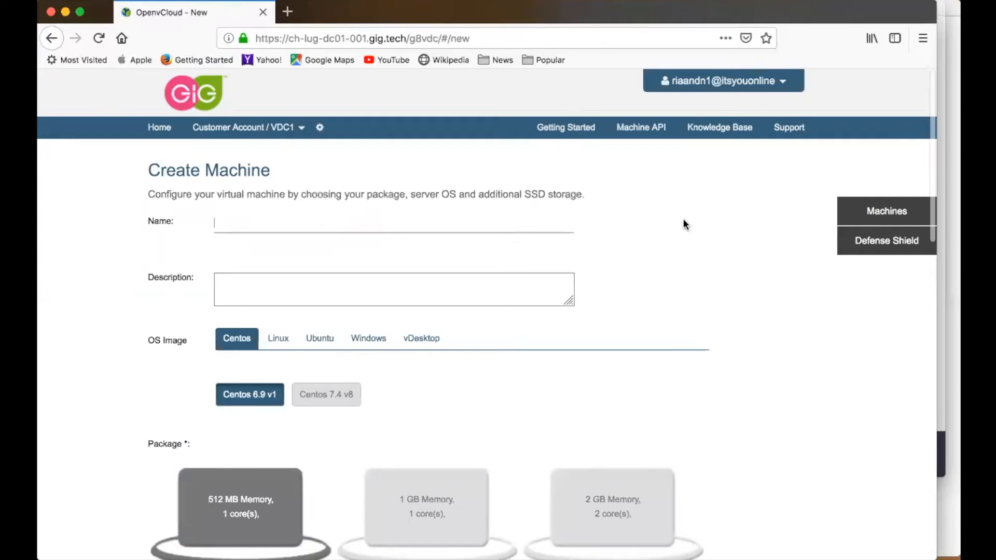
pyautogui.write('VM1')
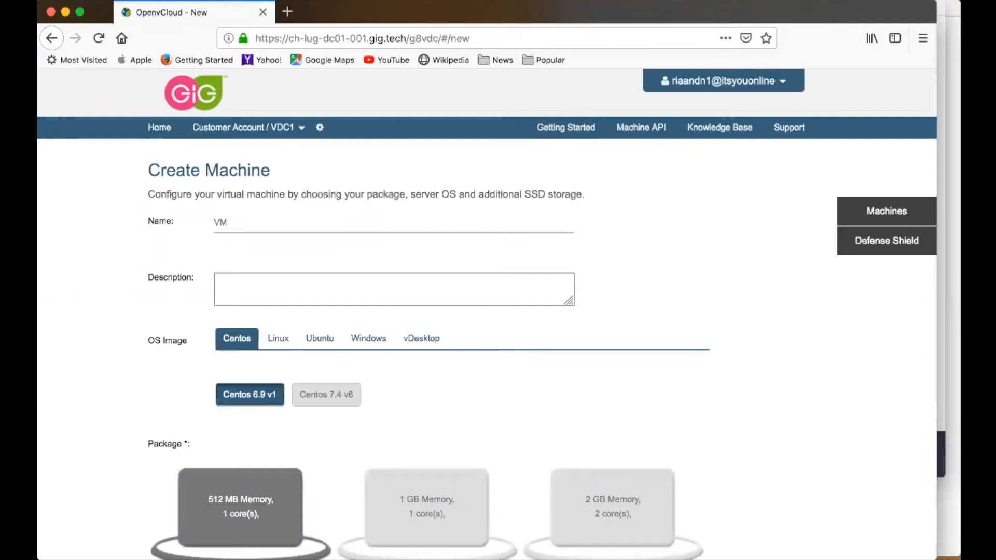
pyautogui.click(237, 284)
pyautogui.write('Test VM 1')
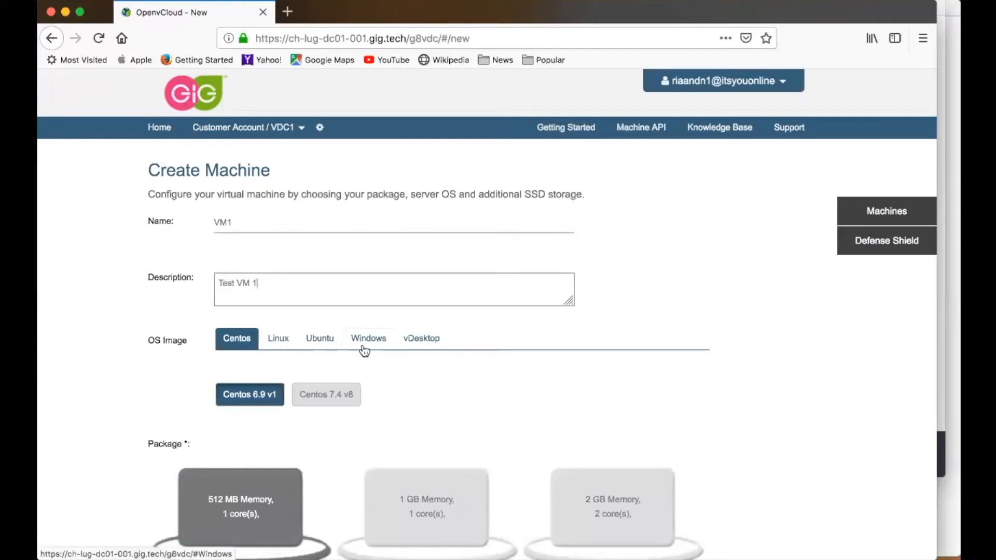
# Choose the Ubuntu Xenial Server 16.04.3 amd64 v3 image and the package with 4 GB memory and 2 cores
pyautogui.click(313, 342)
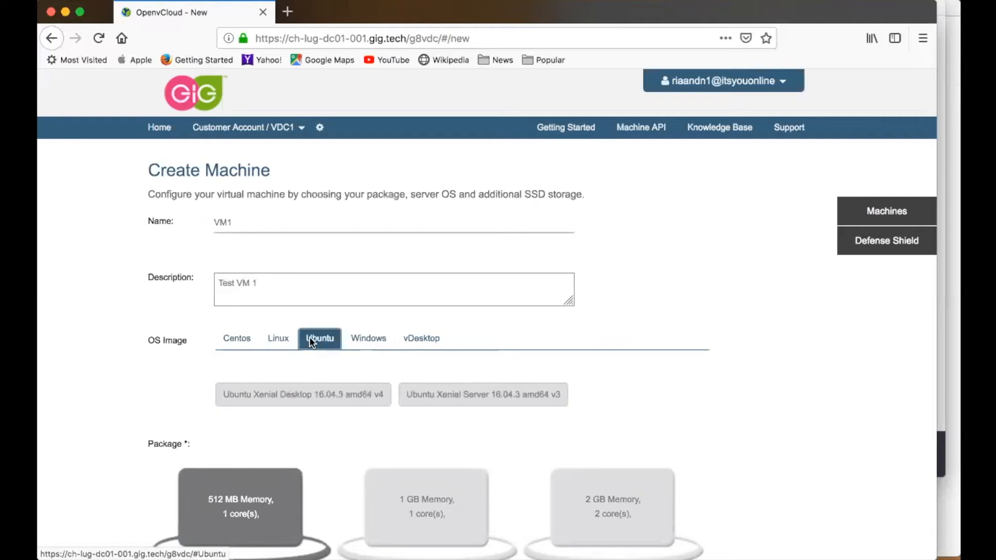
pyautogui.click(430, 397)
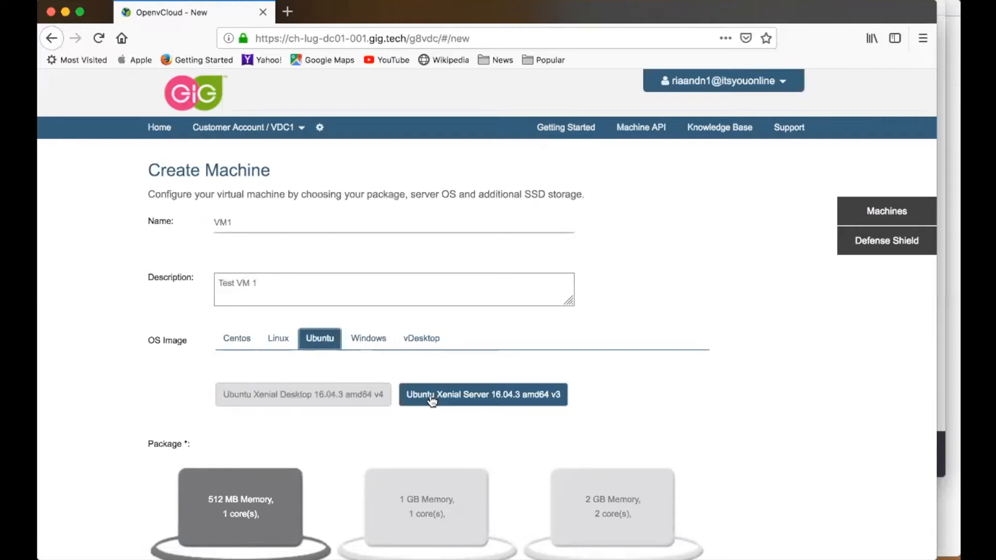
pyautogui.scroll(-1, 621, 423)
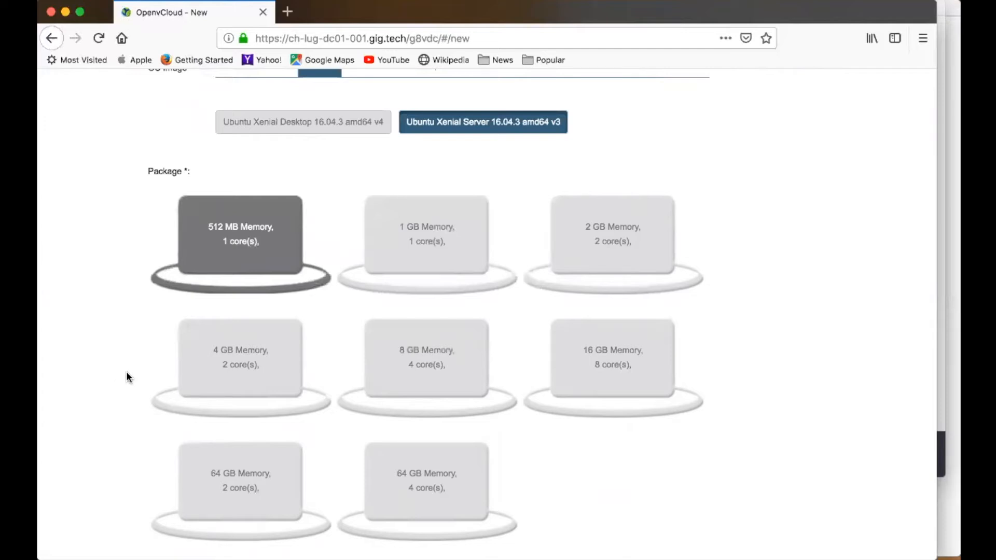
pyautogui.click(223, 378)
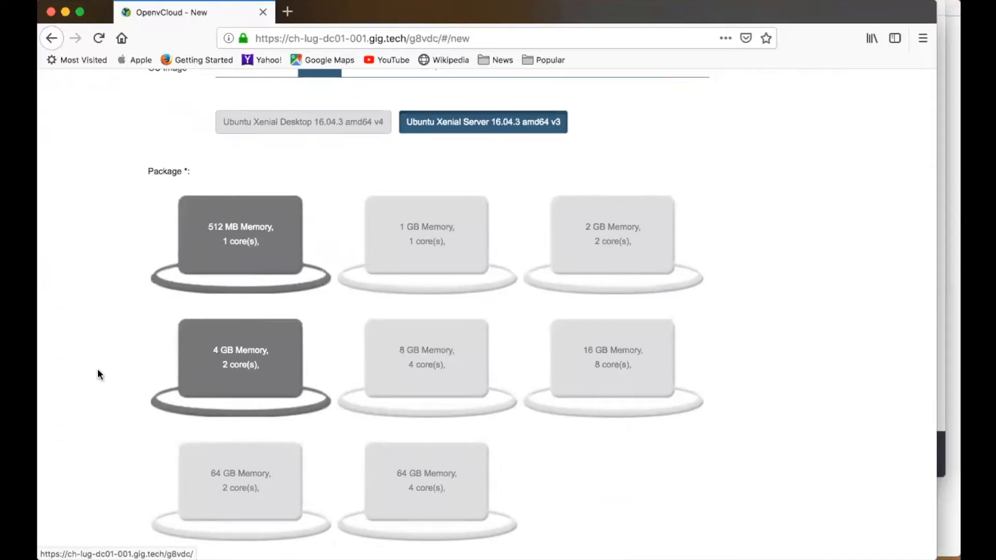
pyautogui.click(239, 371)
# Select the 20 GB at SSD speed disk size and create the machine
pyautogui.scroll(-8, 113, 399)
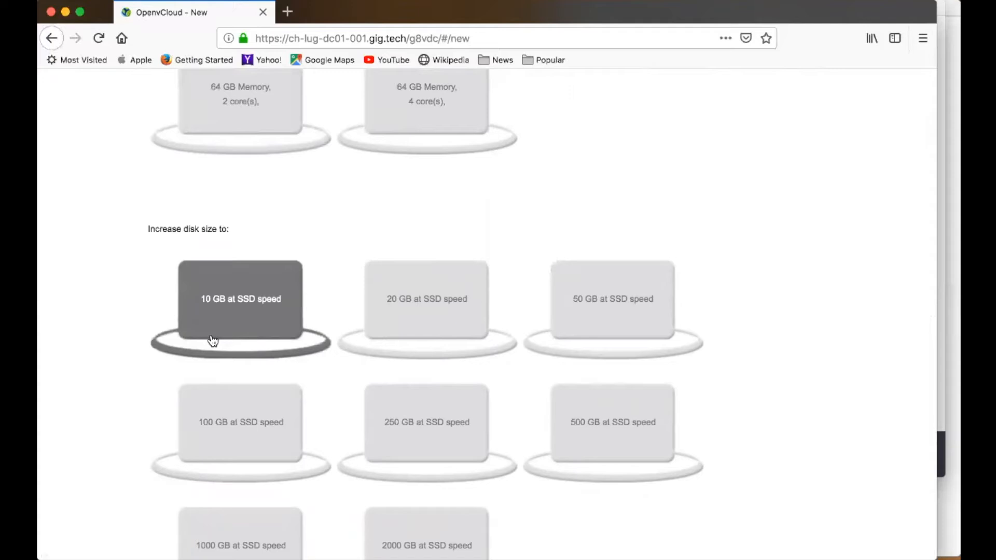
pyautogui.click(398, 329)
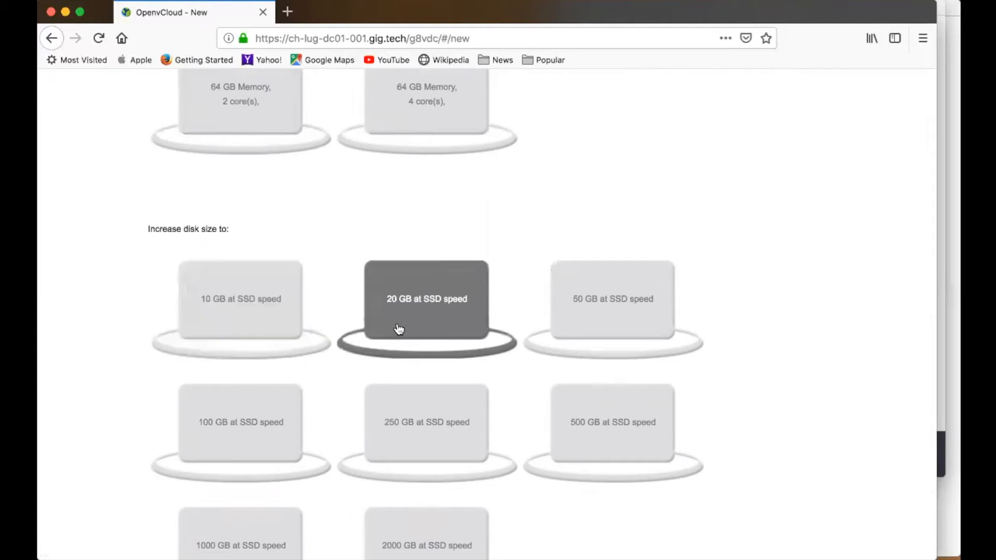
pyautogui.scroll(-4, 310, 395)
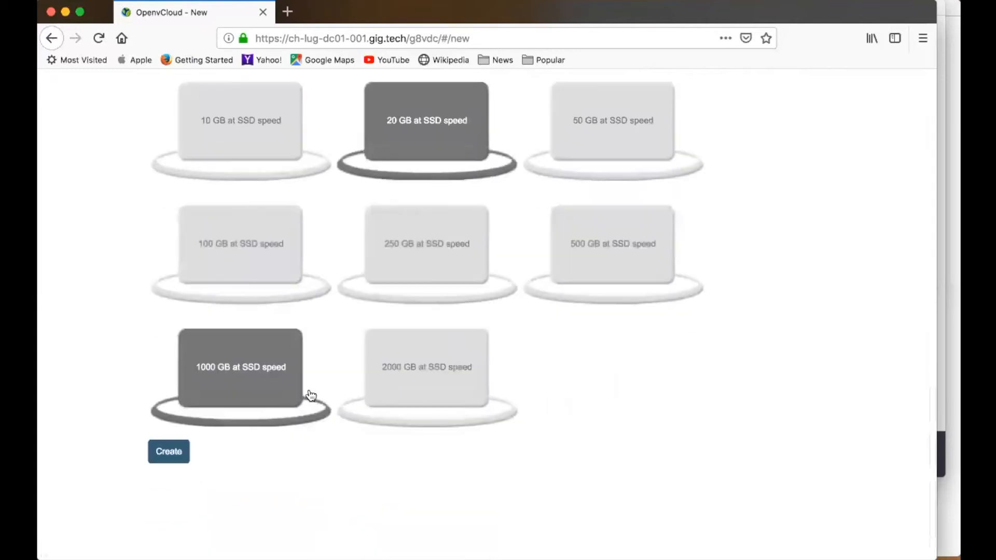
pyautogui.click(163, 453)
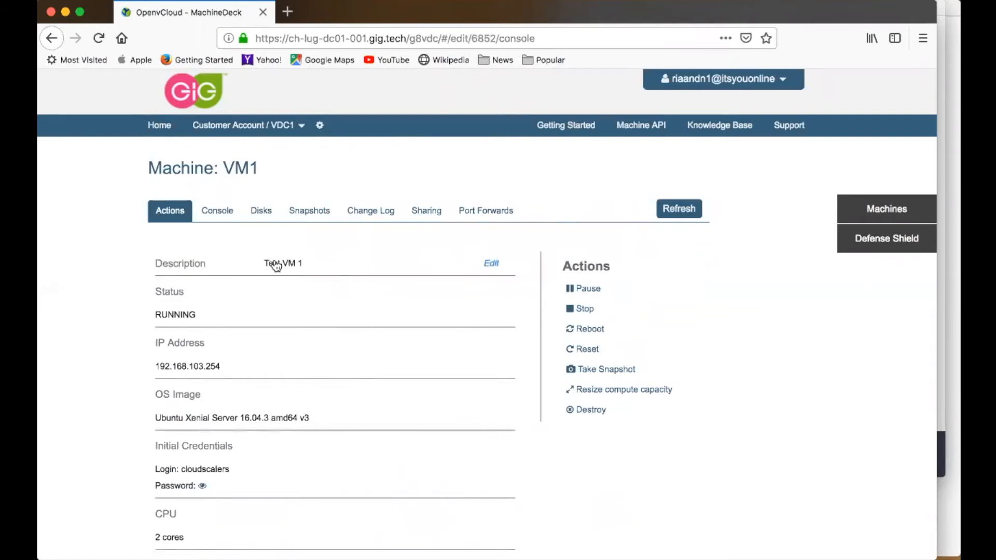
# Review VM1's details, open its console and bring up a fresh login prompt
pyautogui.scroll(-5, 114, 272)
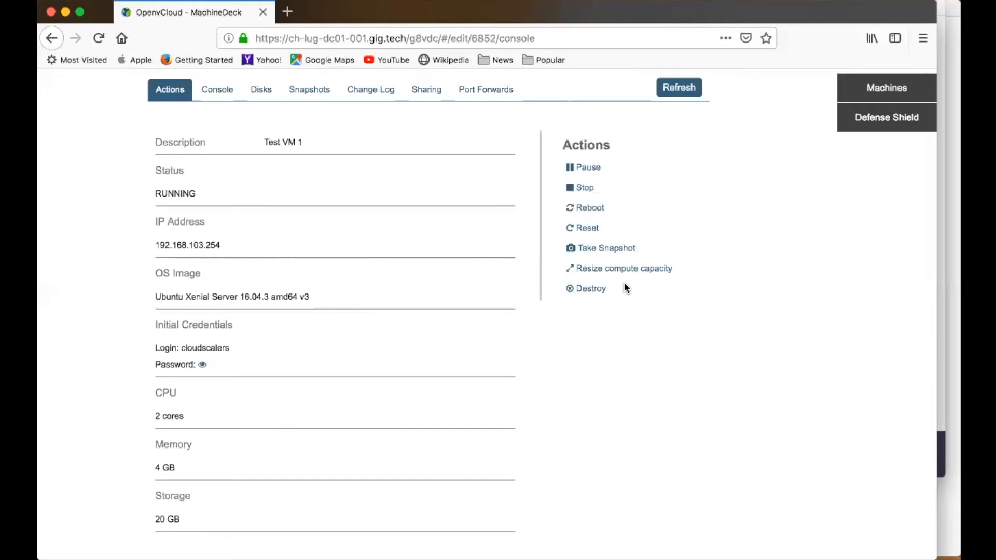
pyautogui.scroll(2, 625, 288)
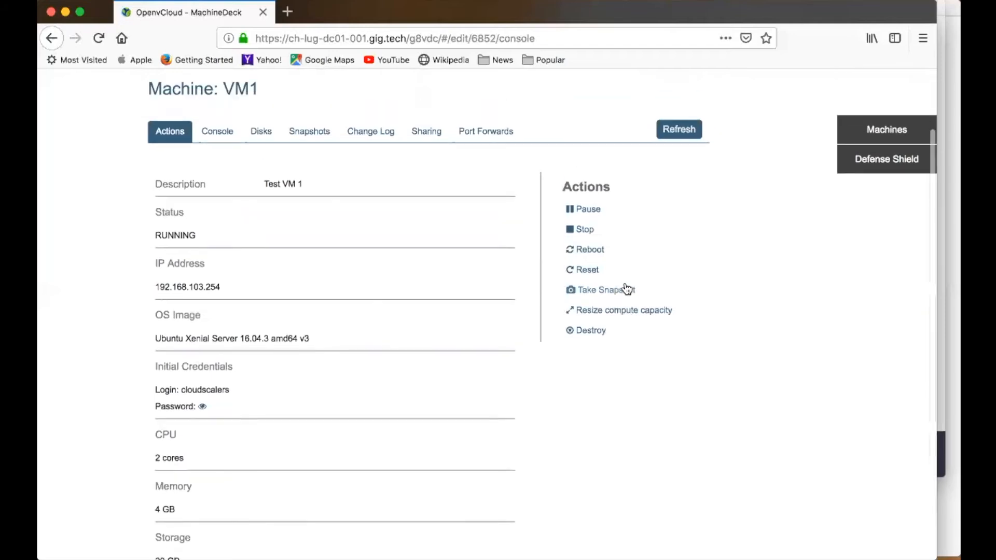
pyautogui.click(214, 140)
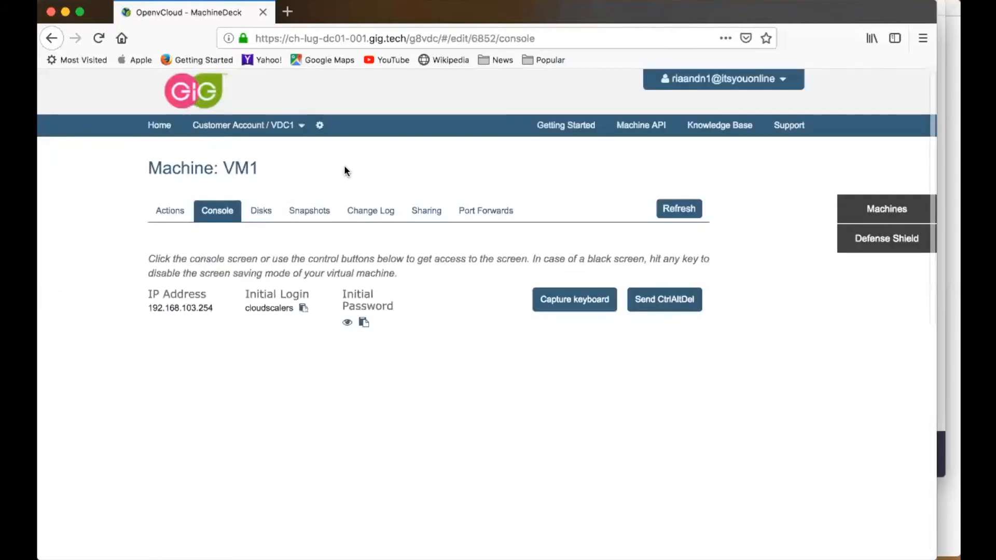
pyautogui.scroll(-5, 365, 163)
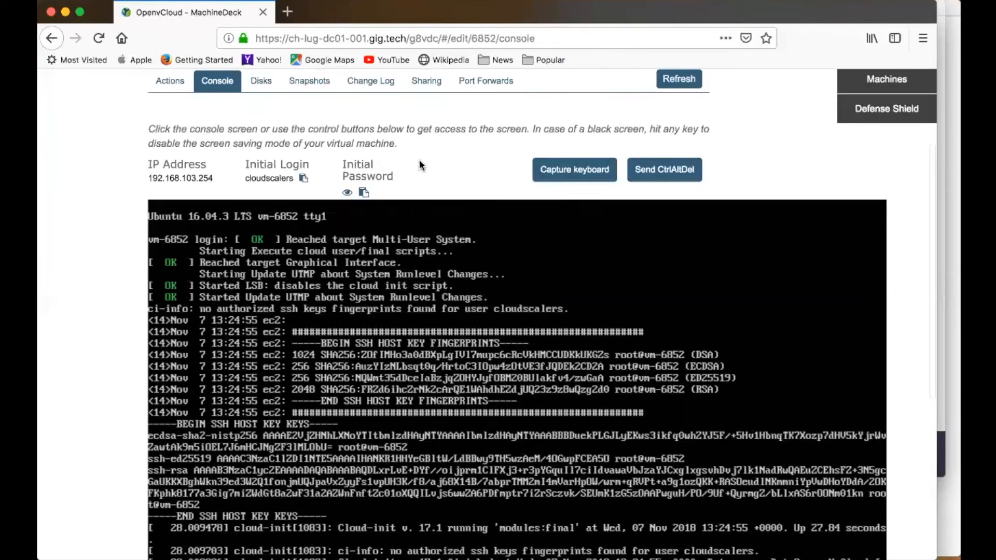
pyautogui.scroll(-5, 524, 310)
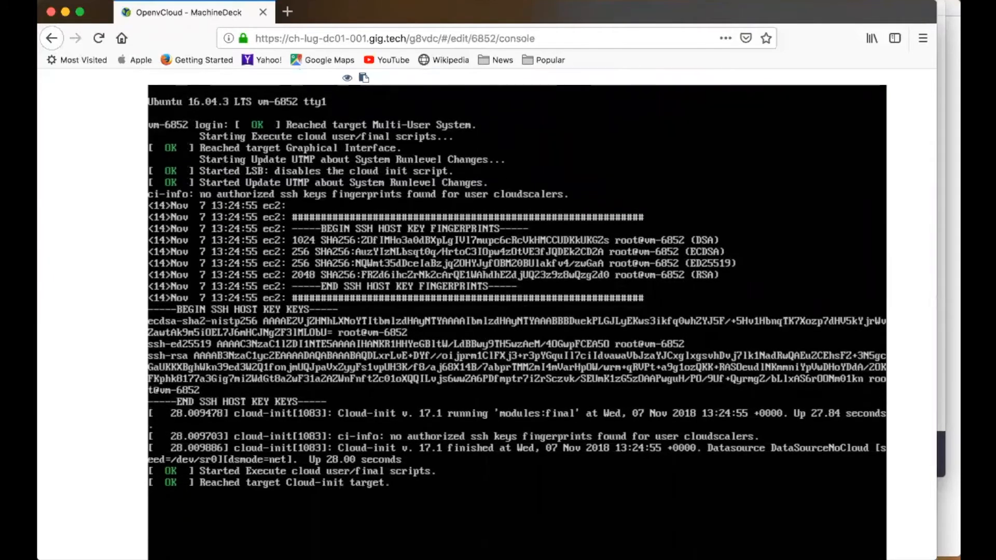
pyautogui.press('Return')
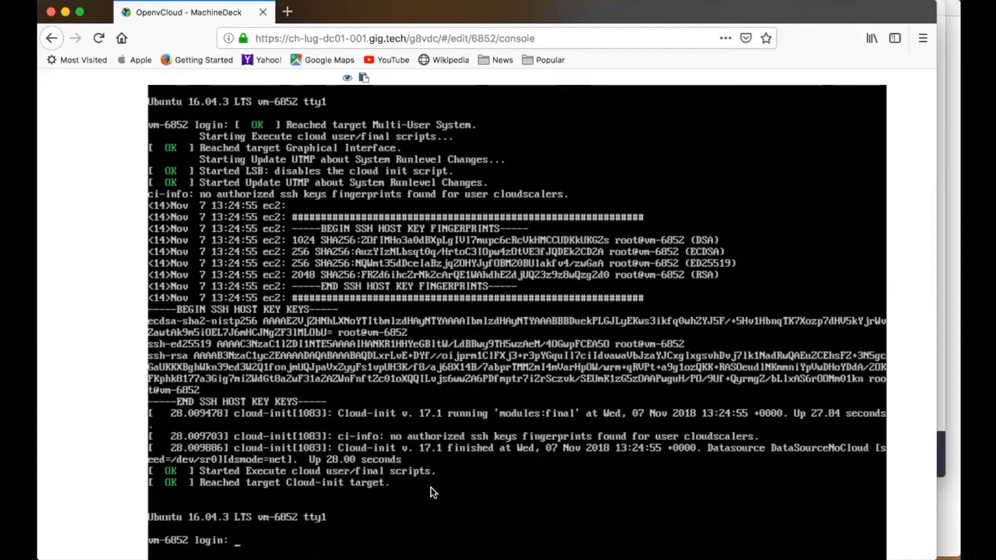
# Submit the machine's initial login, cloudscalers, at the console's login prompt
pyautogui.scroll(2, 652, 207)
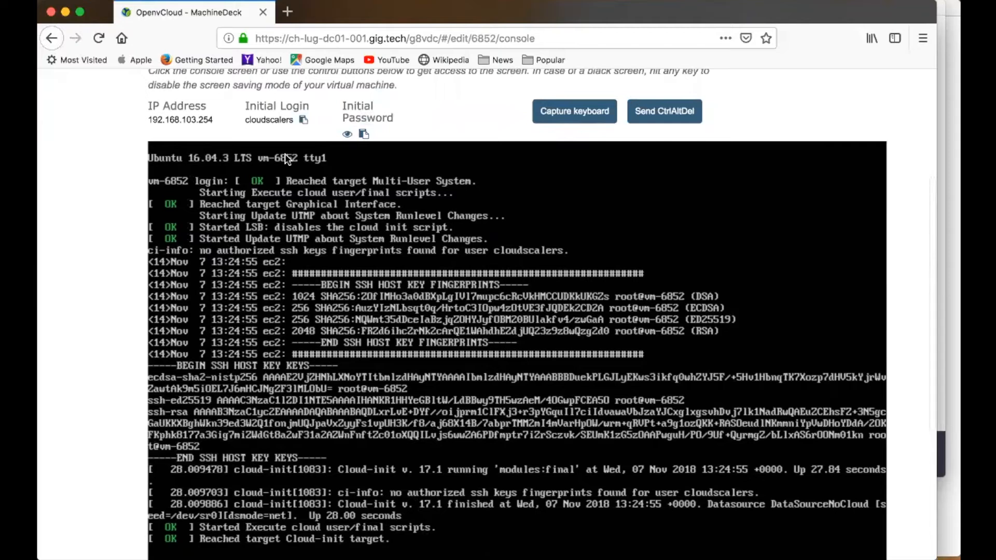
pyautogui.click(304, 122)
pyautogui.scroll(-2, 429, 320)
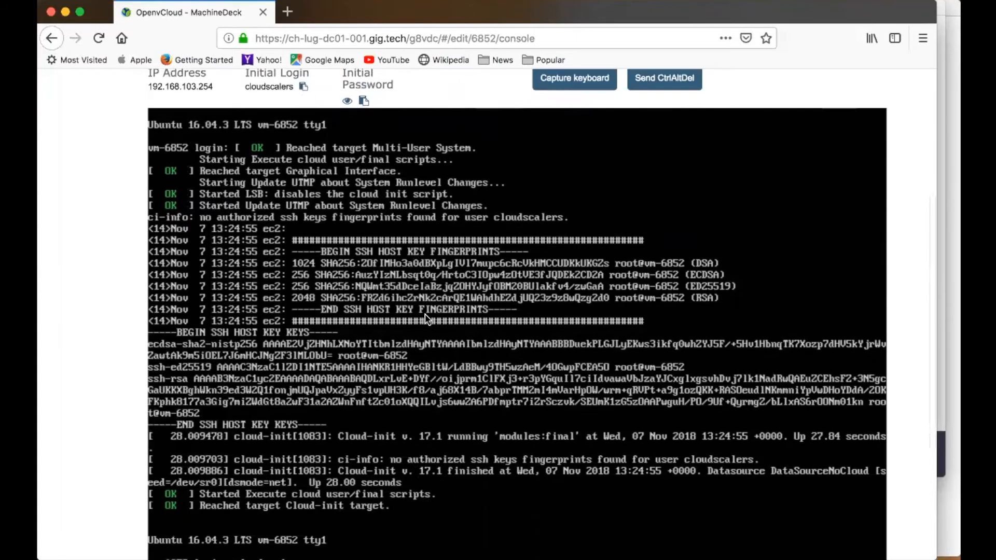
pyautogui.press('Return')
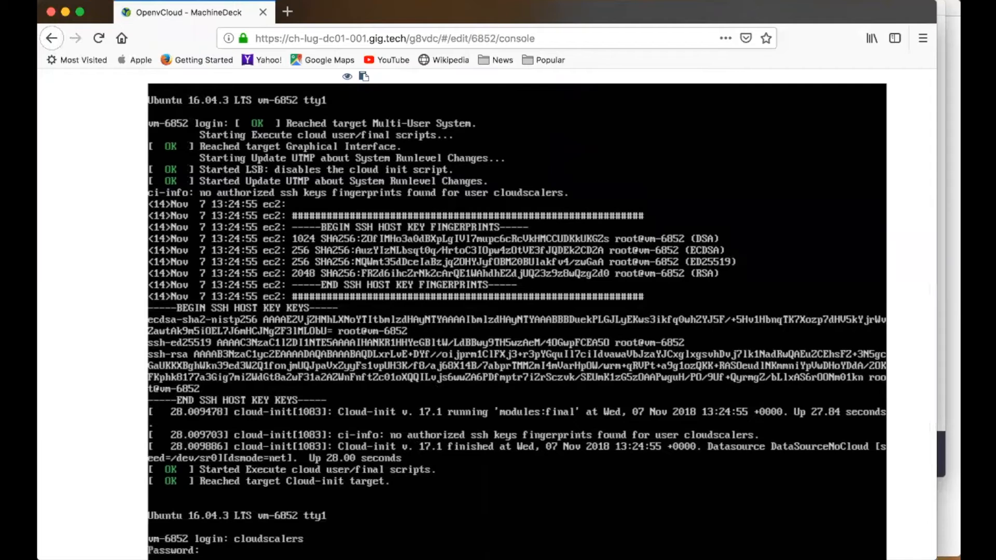
# Send the machine's initial password to the console's password prompt and log in
pyautogui.scroll(1, 409, 250)
pyautogui.scroll(2, 409, 250)
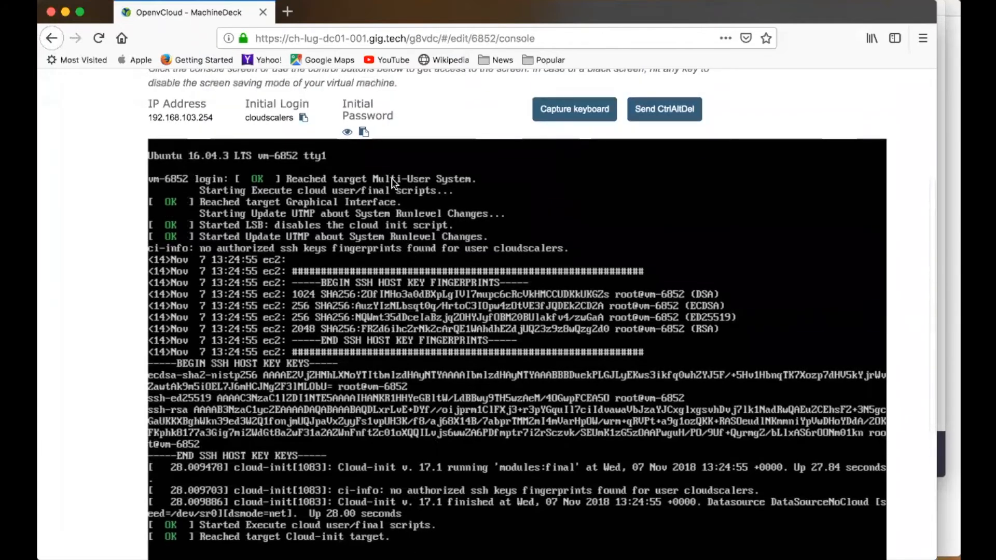
pyautogui.click(364, 134)
pyautogui.scroll(-3, 448, 402)
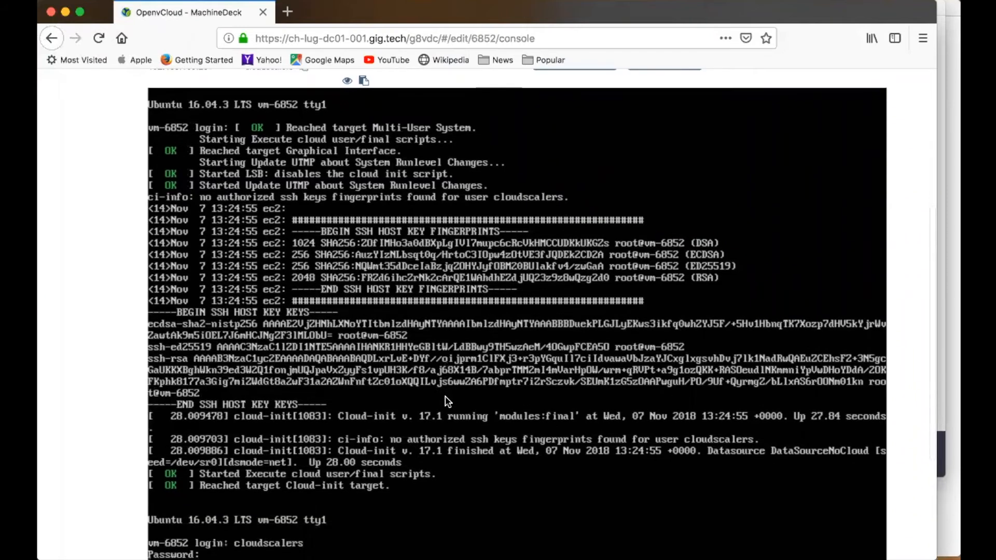
pyautogui.scroll(-2, 448, 402)
pyautogui.press('Return')
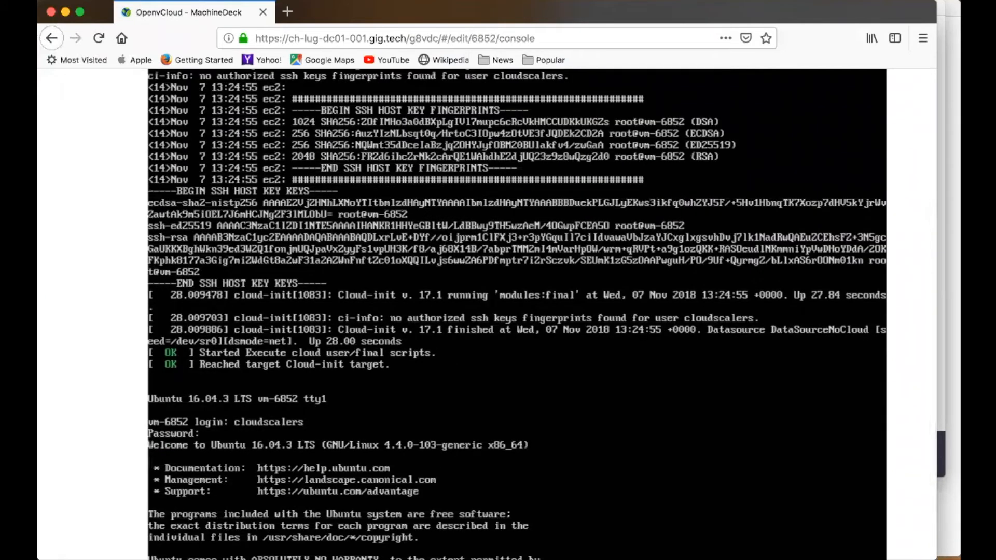
pyautogui.scroll(-3, 449, 477)
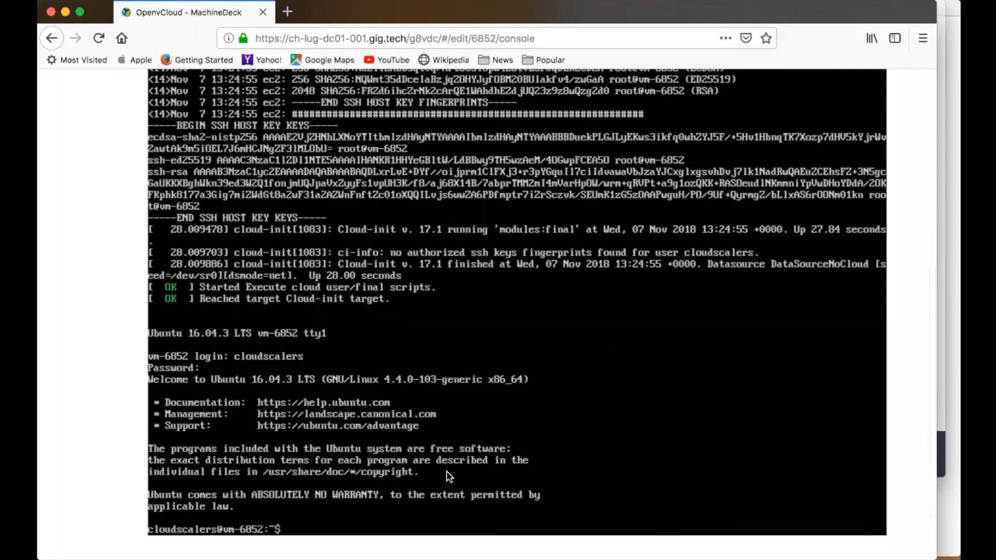
# Create an additional 100 GB disk for VM1 named Data1 with the description "Data disk 1"
pyautogui.scroll(8, 575, 359)
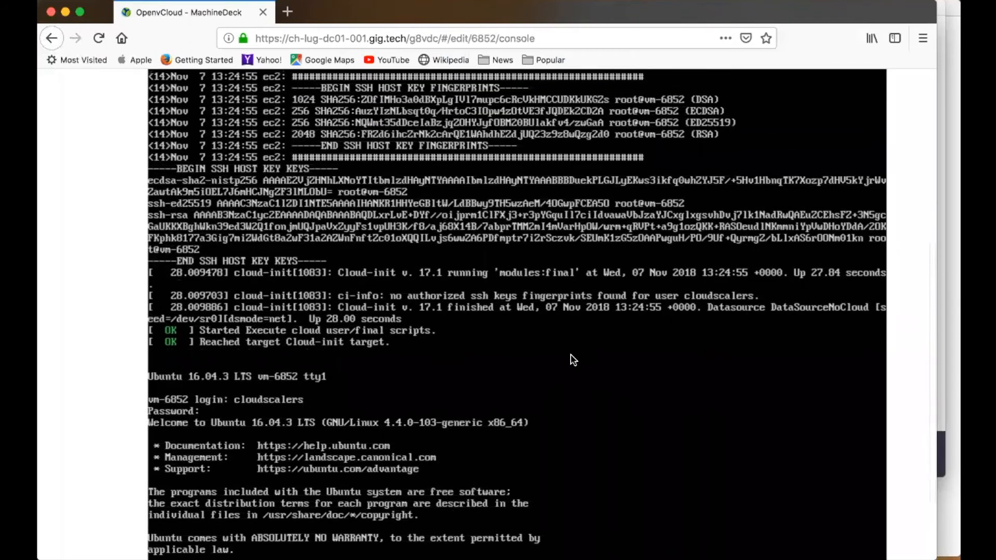
pyautogui.scroll(5, 573, 358)
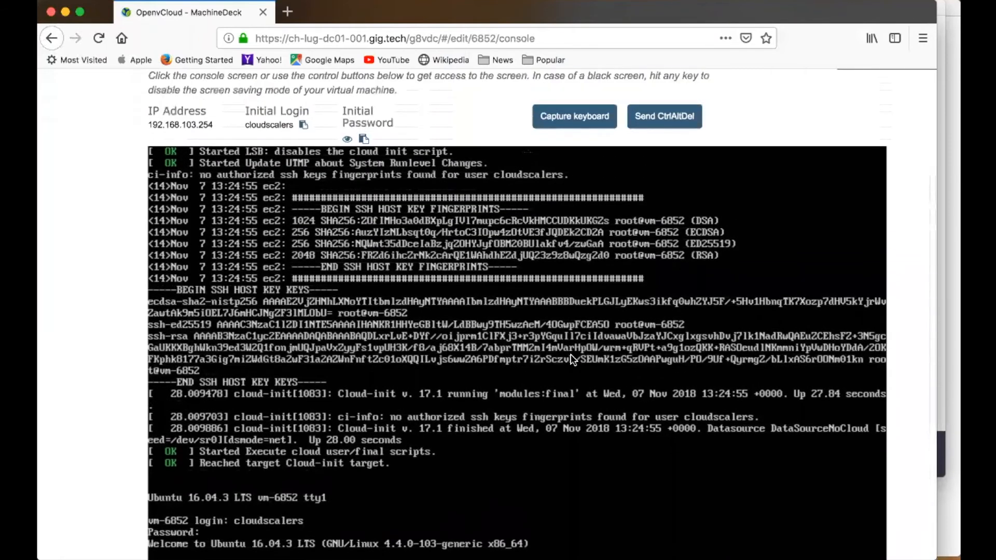
pyautogui.scroll(2, 573, 359)
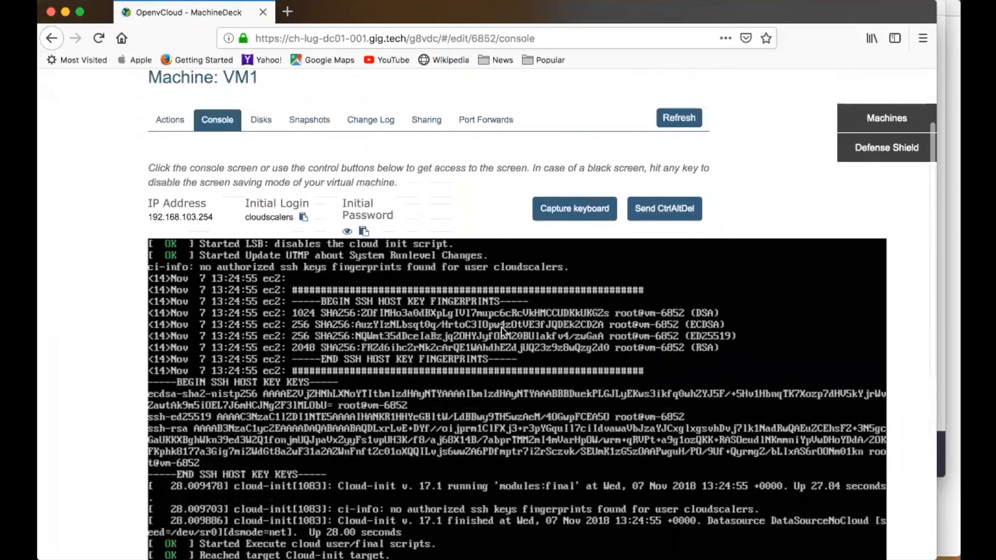
pyautogui.click(259, 120)
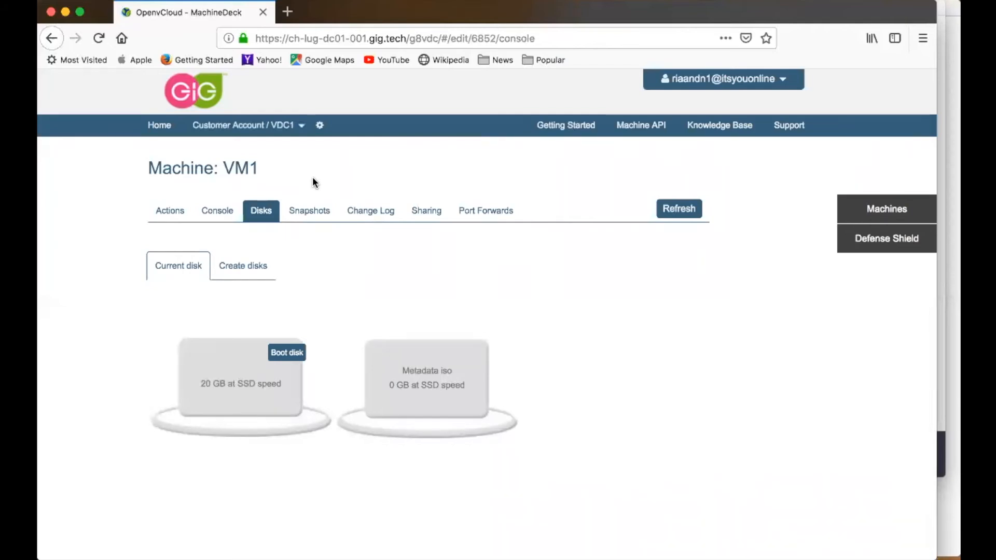
pyautogui.click(237, 270)
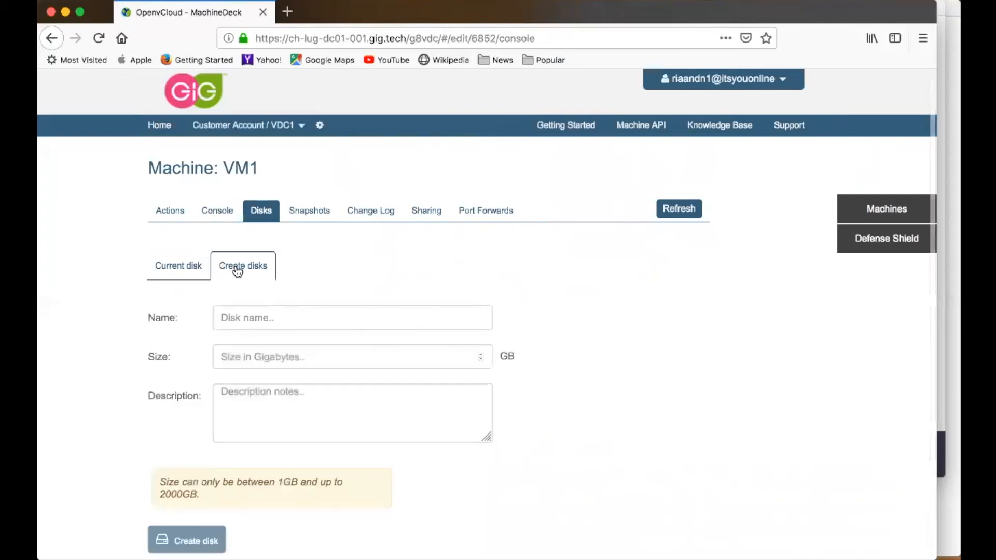
pyautogui.click(251, 318)
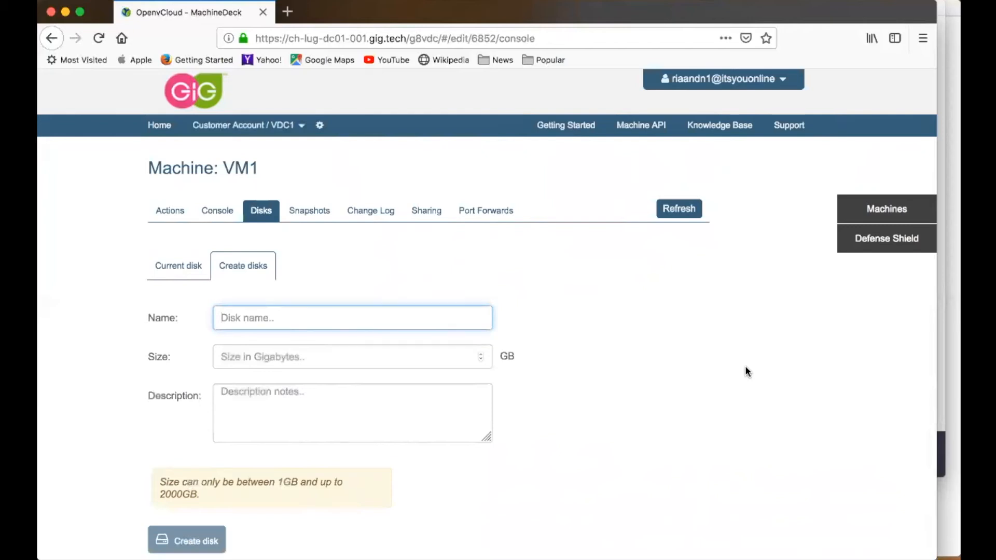
pyautogui.write('Data1')
pyautogui.click(413, 360)
pyautogui.write('1')
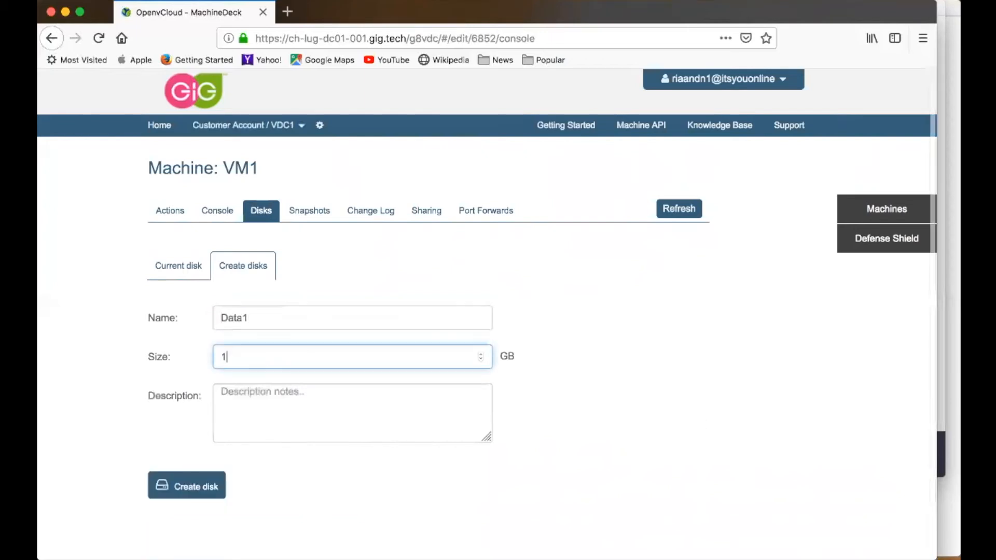
pyautogui.write('00')
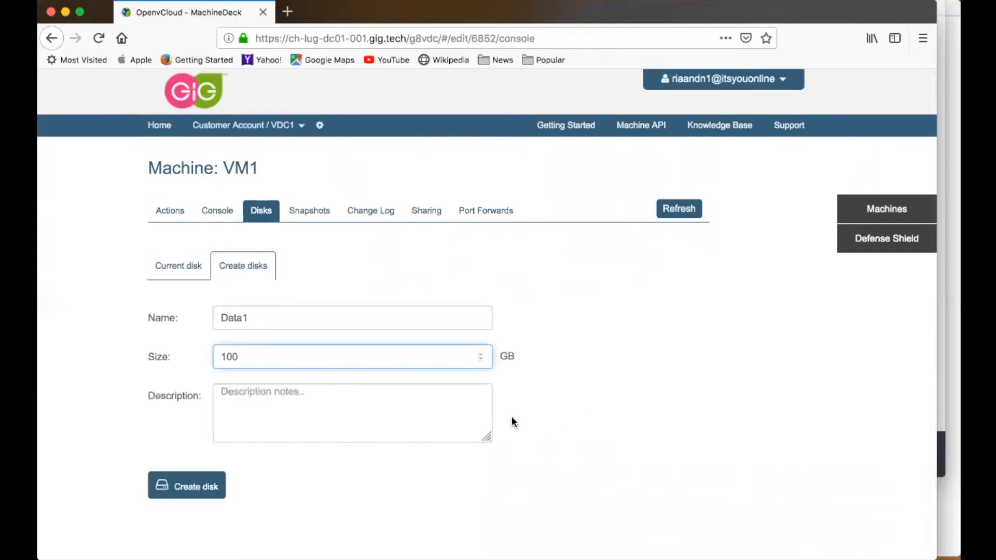
pyautogui.click(336, 398)
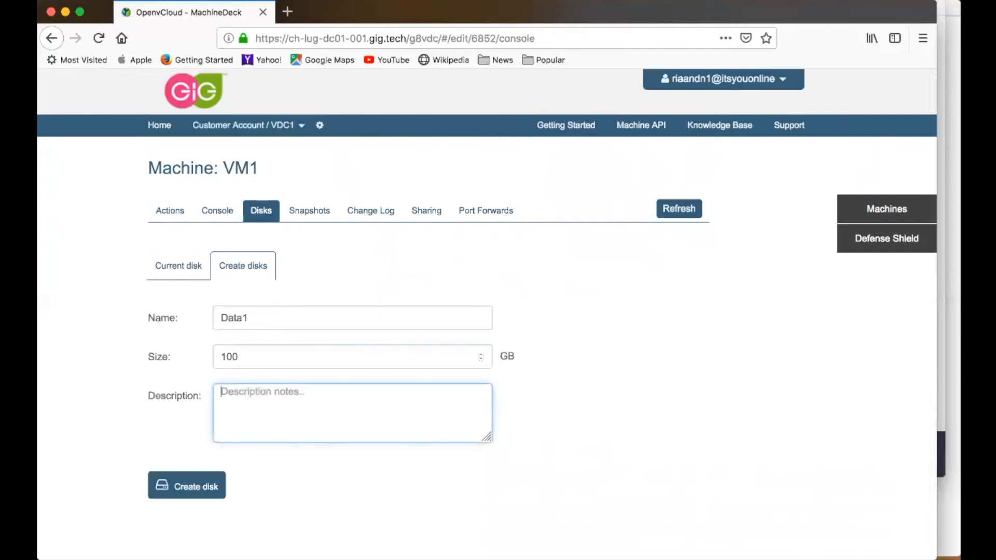
pyautogui.write('Data disk 1')
pyautogui.click(203, 491)
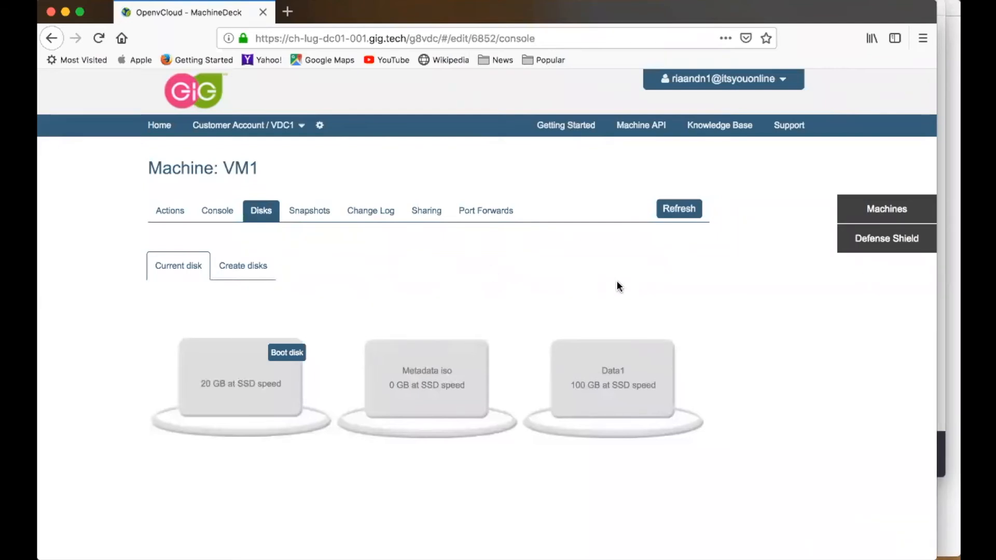
pyautogui.moveTo(645, 345)
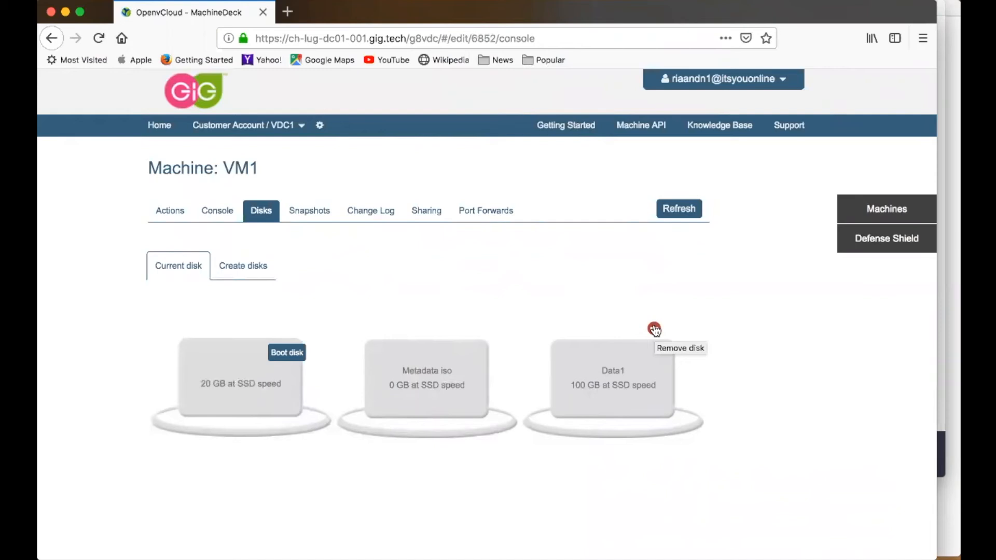
# Take a snapshot of VM1 named Snapshot 1
pyautogui.click(314, 211)
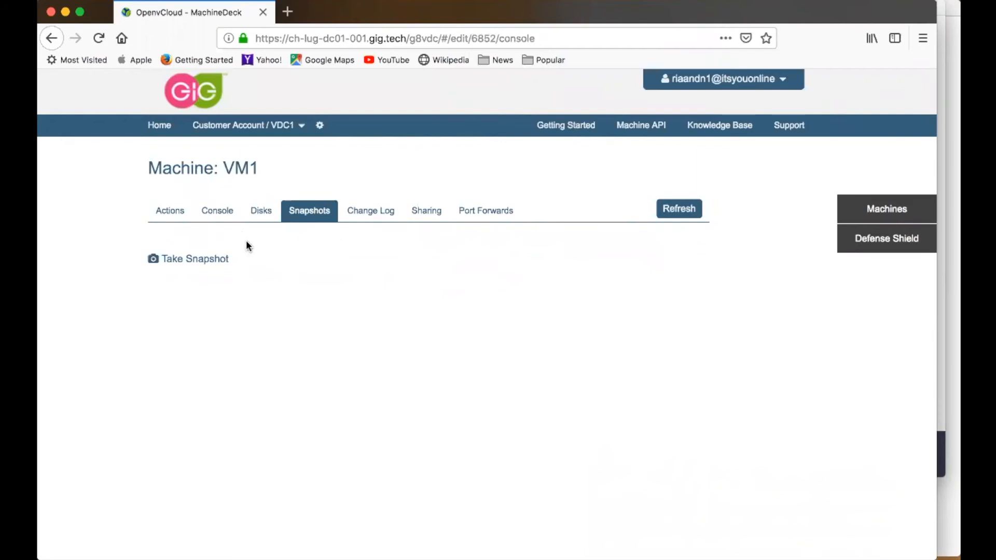
pyautogui.click(177, 258)
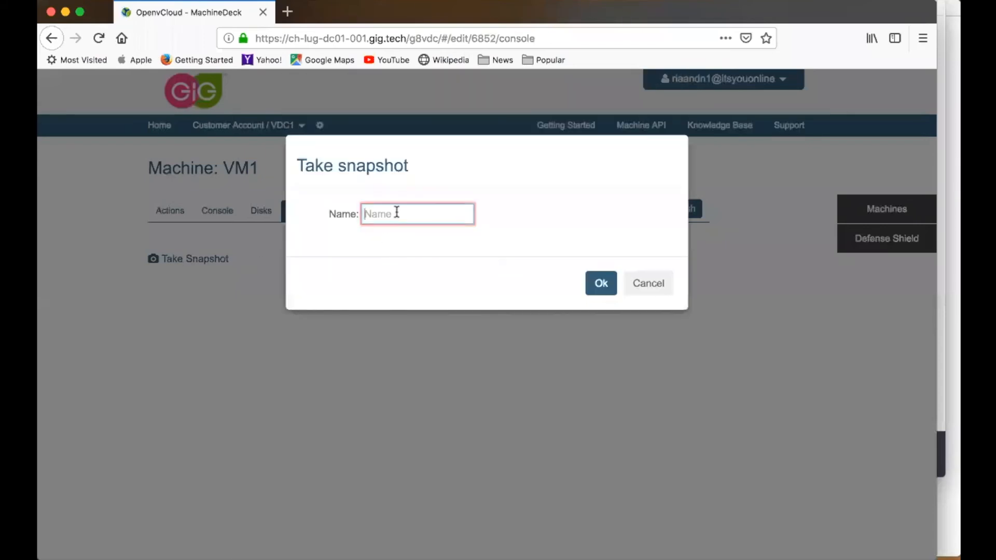
pyautogui.press('Return')
pyautogui.write('Snapshot')
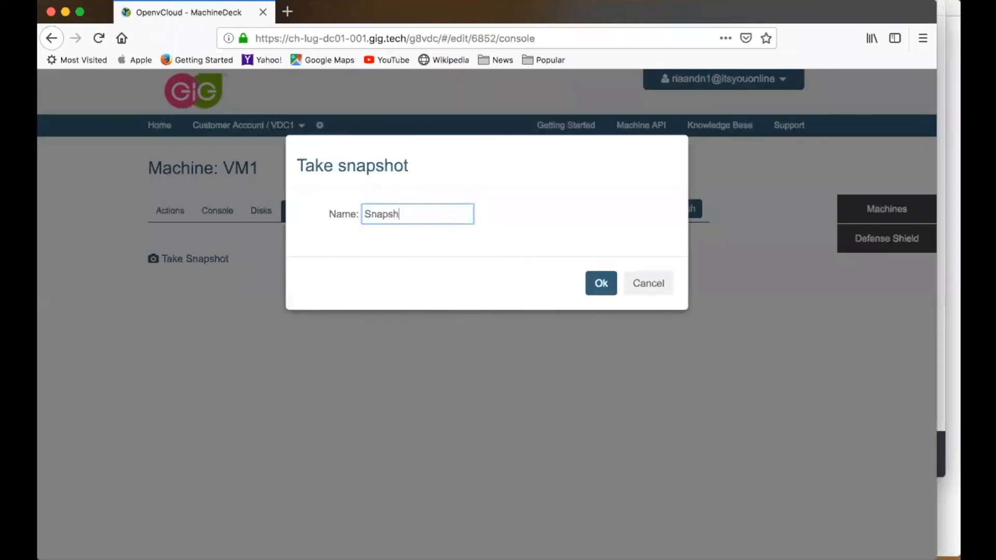
pyautogui.write(' 1')
pyautogui.click(600, 284)
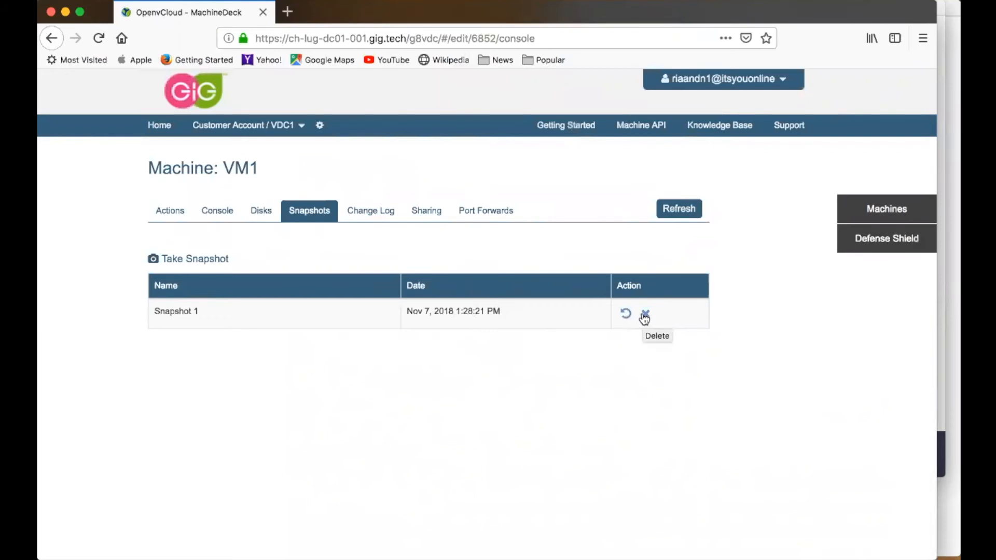
# Review VM1's change log and the access rights available when sharing the machine with other users
pyautogui.click(369, 212)
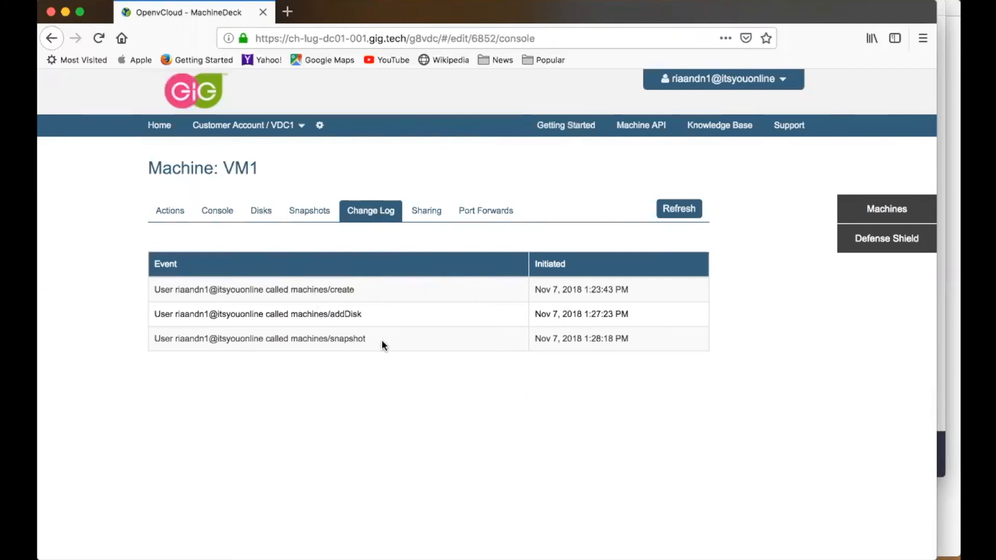
pyautogui.click(428, 210)
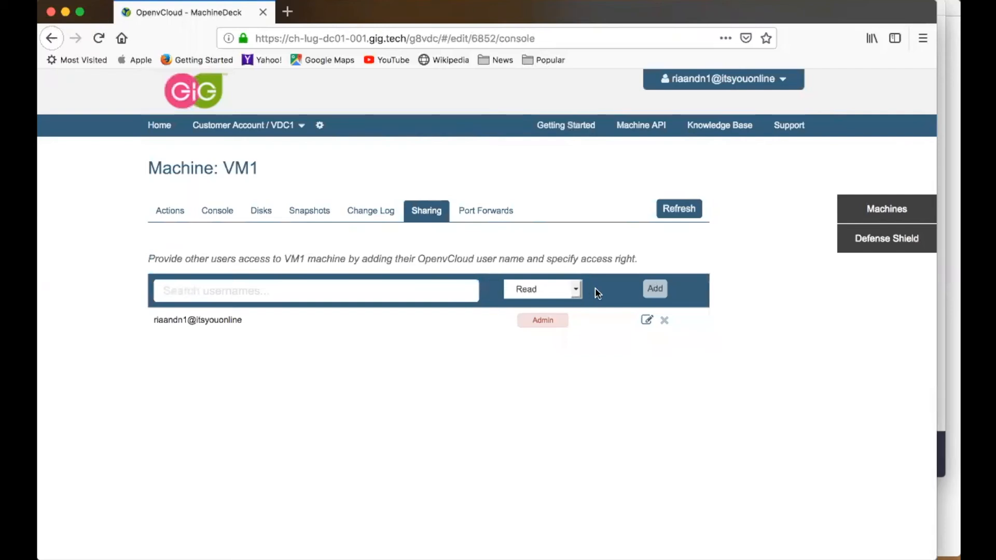
pyautogui.click(576, 290)
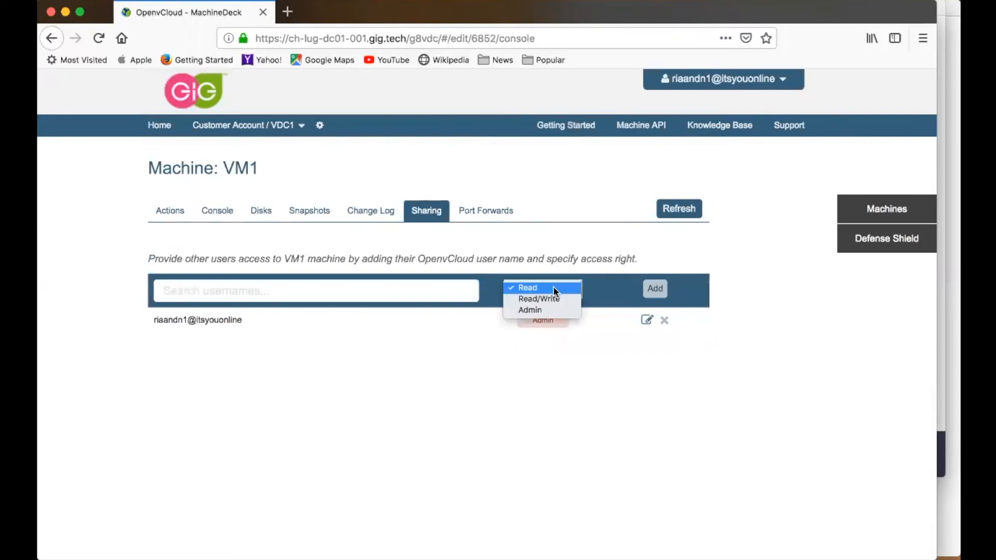
pyautogui.click(565, 241)
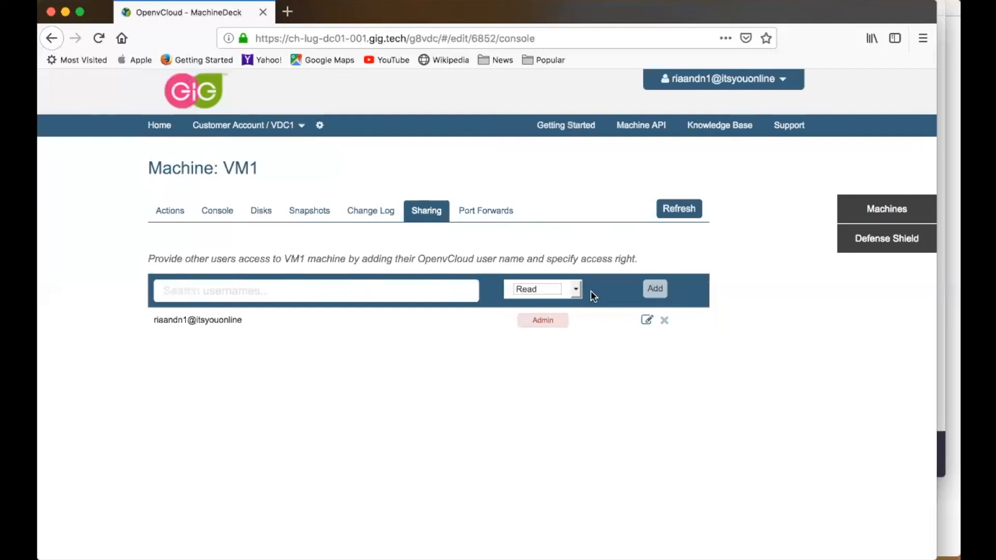
# Add a tcp port forward from public port 443 to port 443 on VM1
pyautogui.click(491, 212)
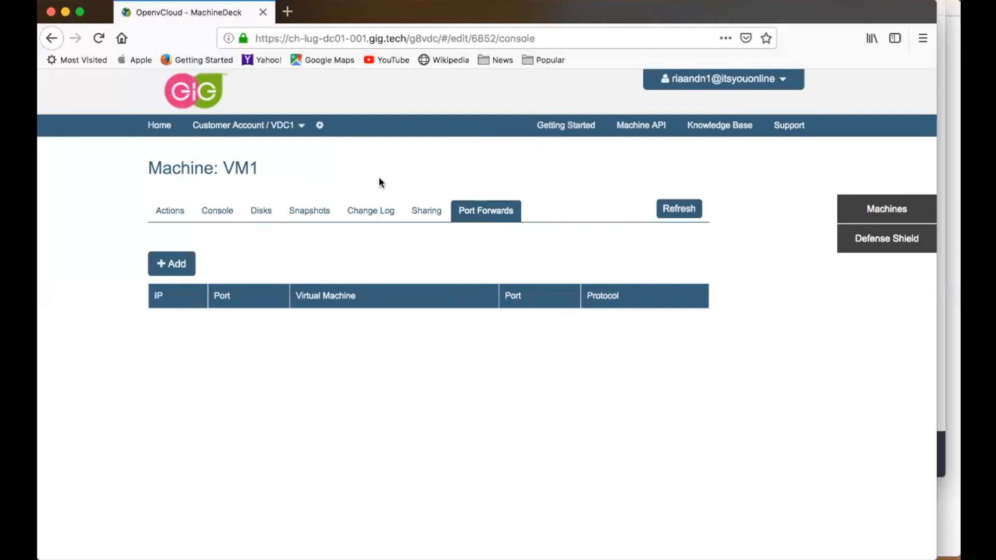
pyautogui.click(173, 263)
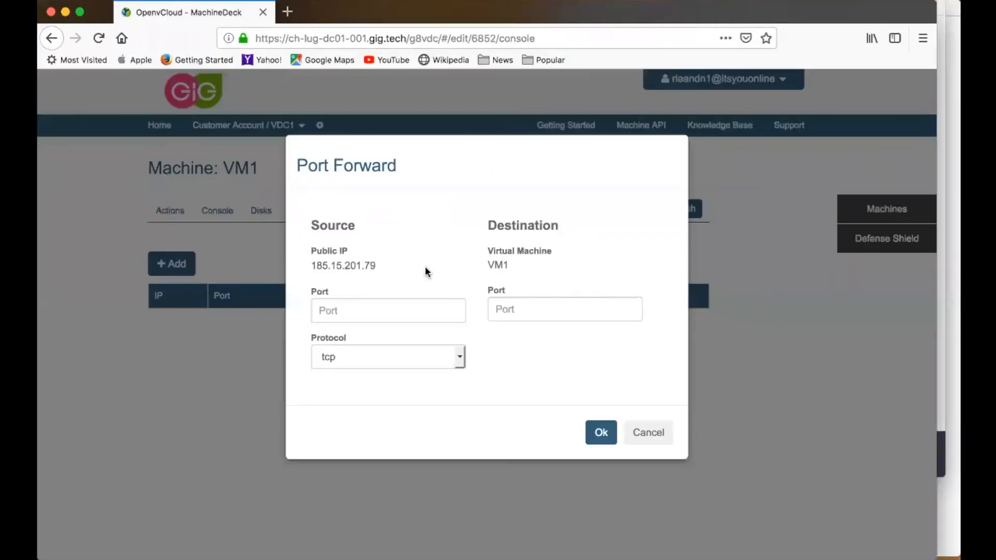
pyautogui.click(373, 309)
pyautogui.write('4')
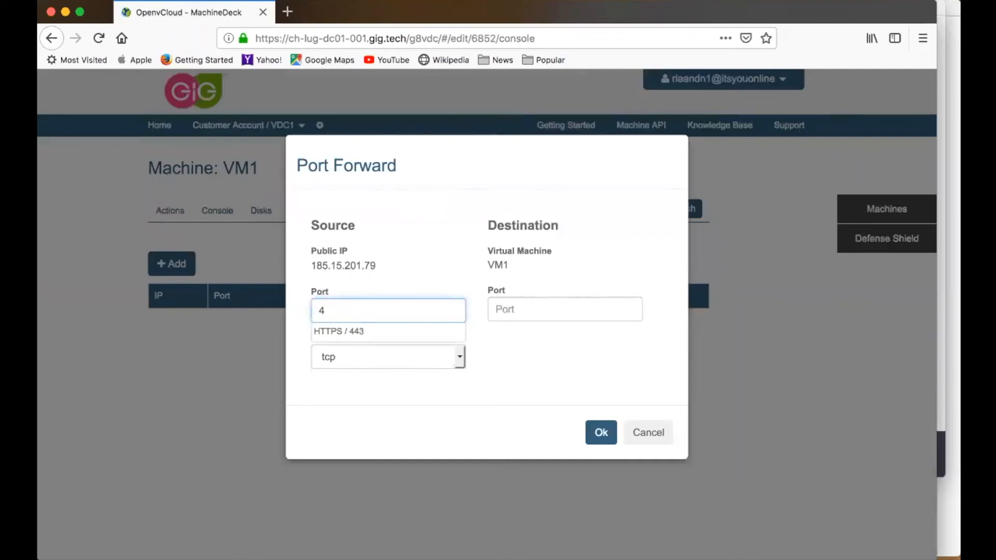
pyautogui.write('433')
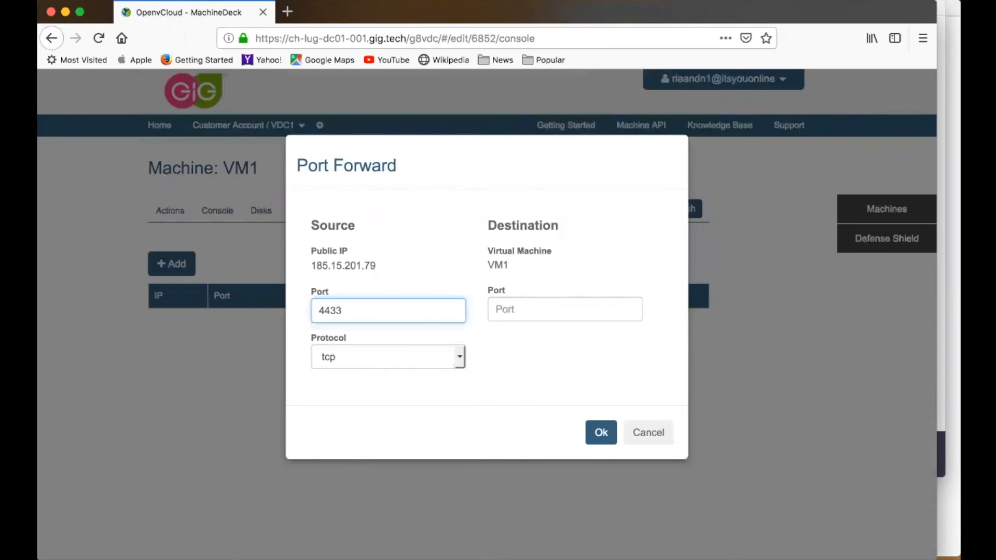
pyautogui.press('BackSpace')
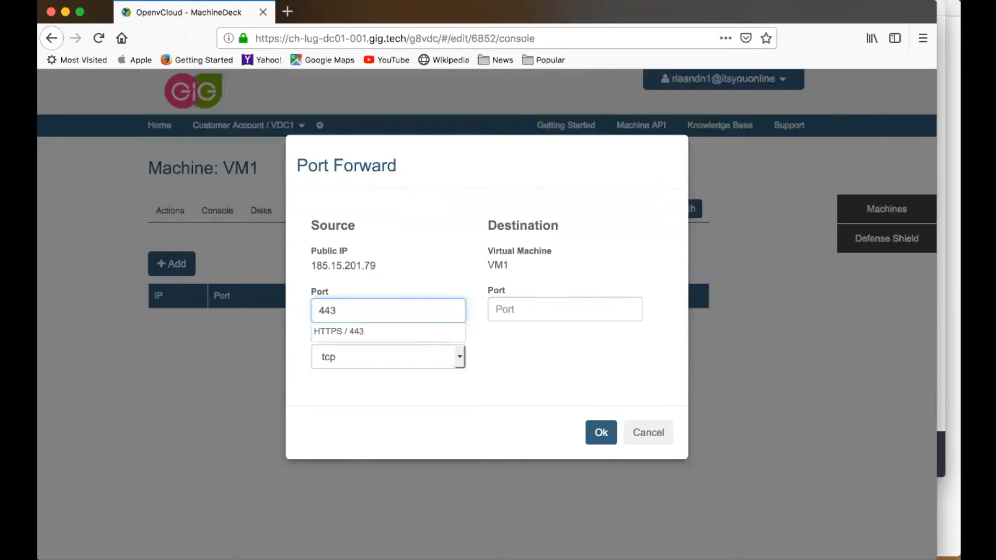
pyautogui.click(351, 329)
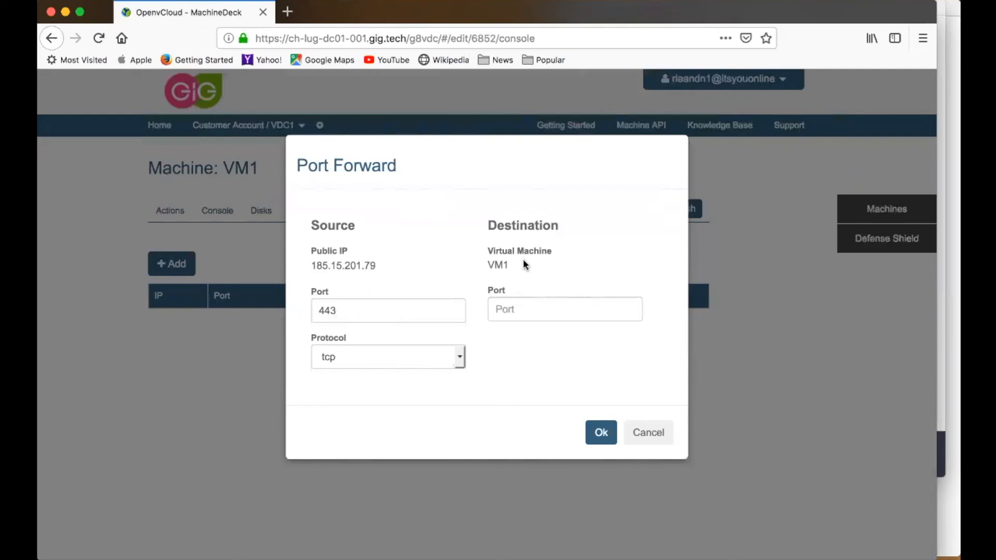
pyautogui.click(522, 309)
pyautogui.click(518, 343)
pyautogui.click(601, 433)
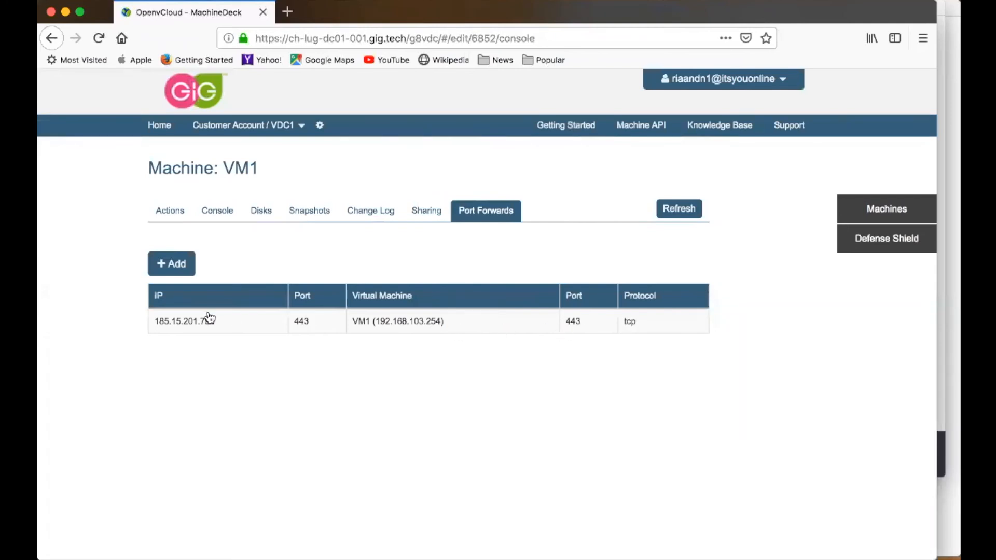
# Add a second tcp port forward from public port 22 to port 22 on VM1
pyautogui.click(172, 272)
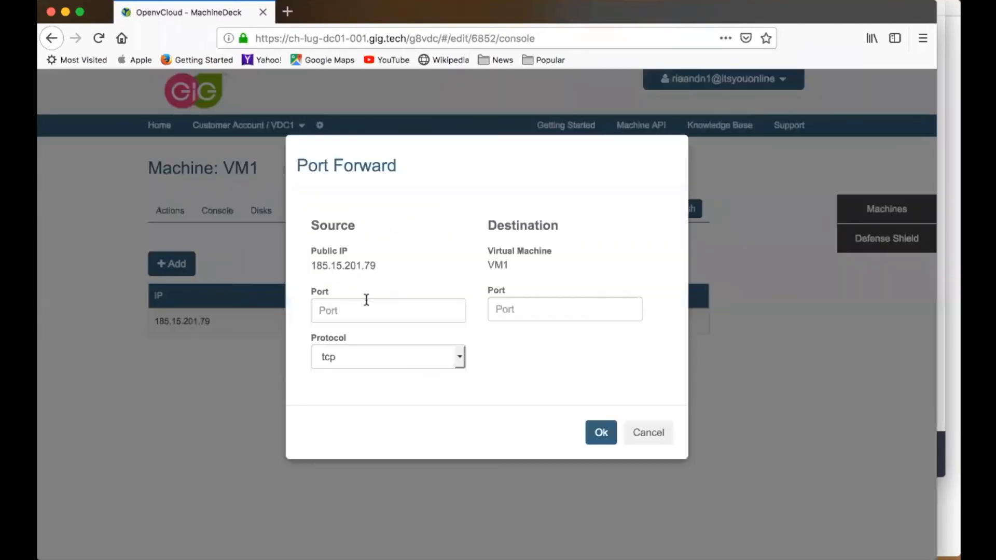
pyautogui.click(366, 306)
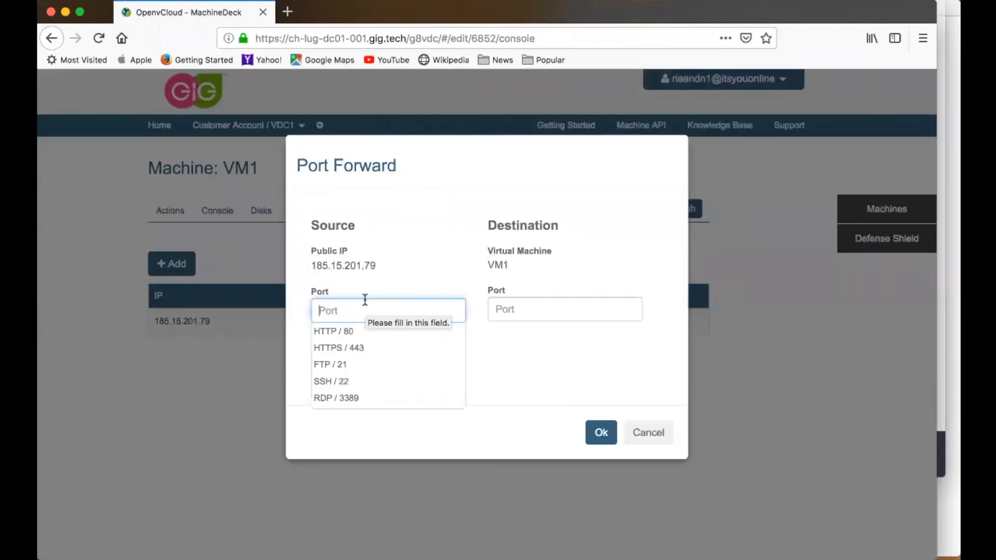
pyautogui.write('22')
pyautogui.click(345, 331)
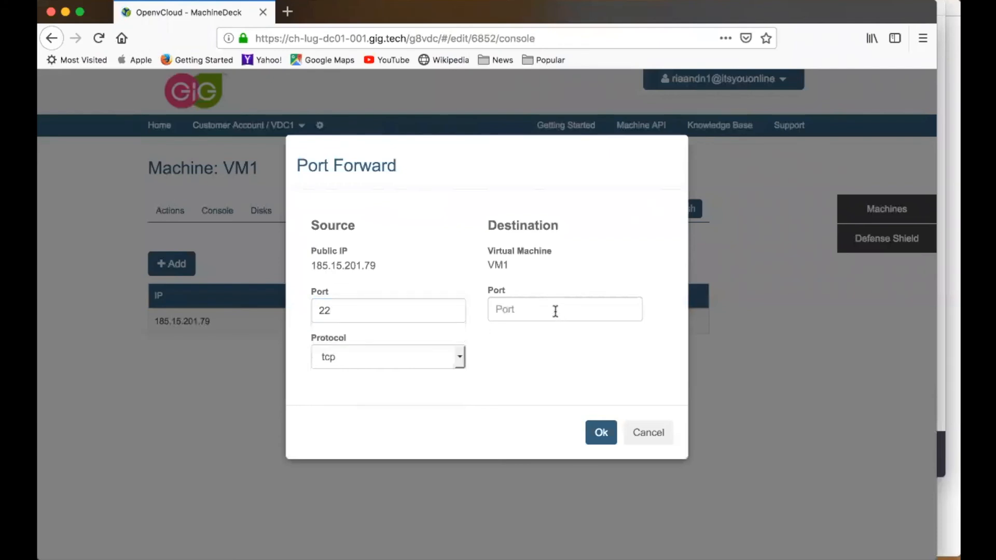
pyautogui.click(555, 311)
pyautogui.write('22')
pyautogui.click(521, 329)
pyautogui.click(601, 432)
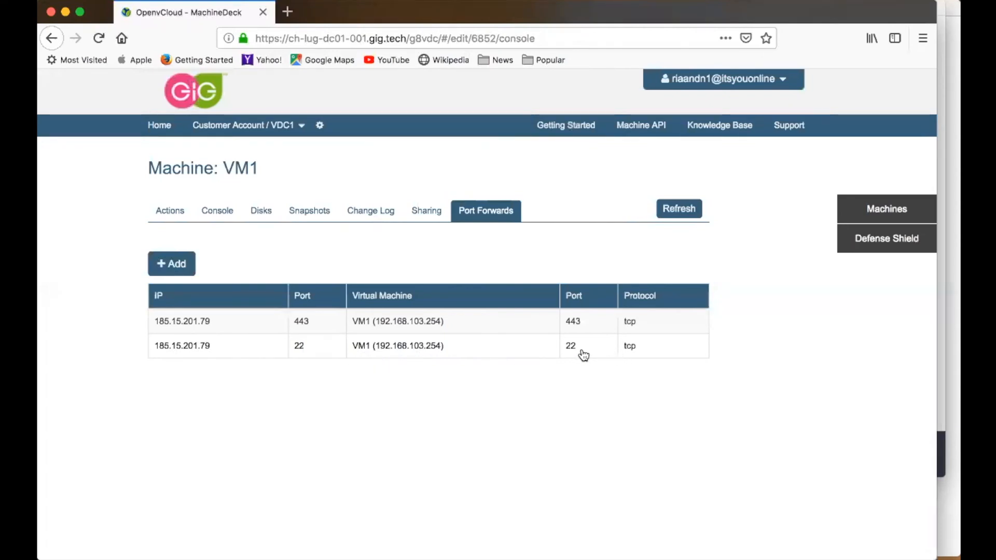
# Copy VM1's public IP address from the details of its port 443 forward, leaving the forward's settings as they are
pyautogui.click(950, 388)
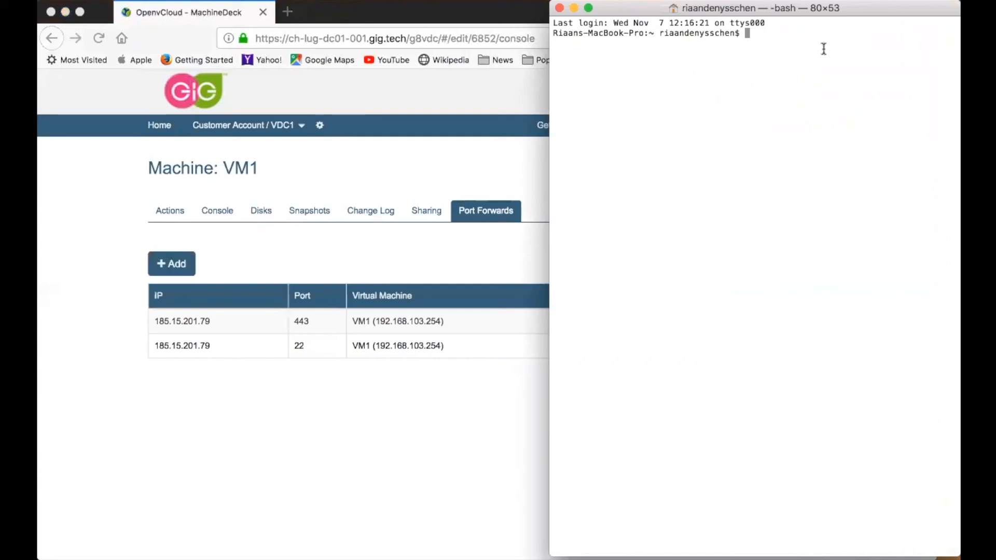
pyautogui.click(187, 423)
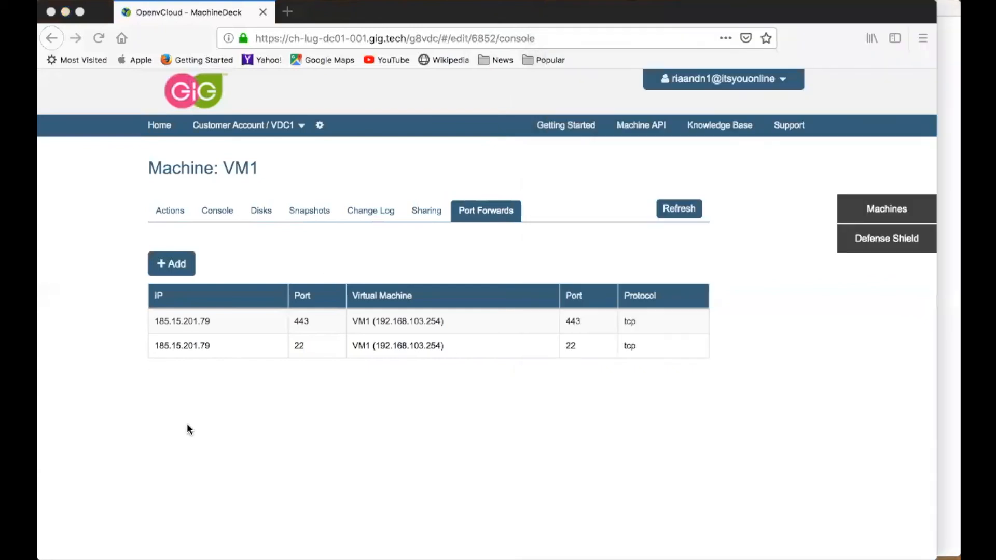
pyautogui.click(205, 322)
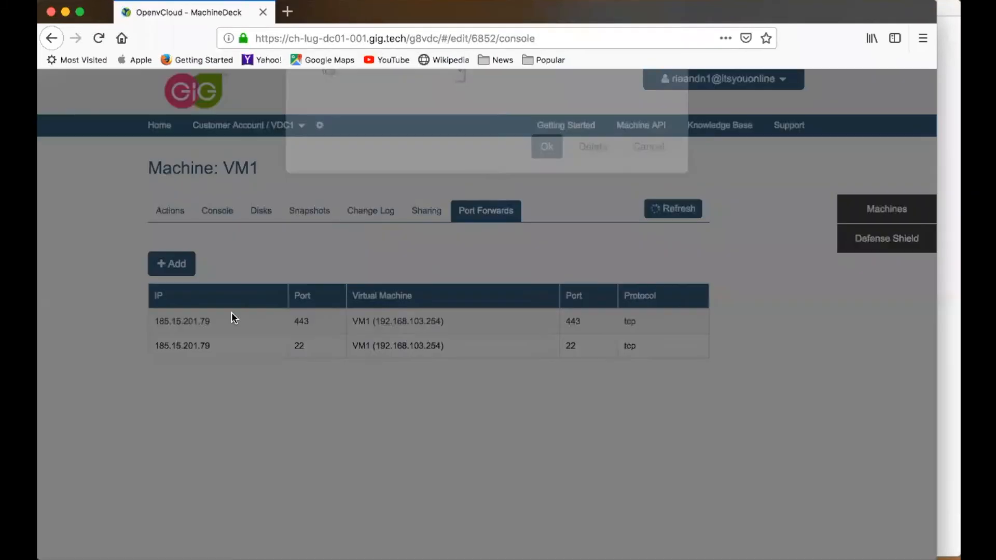
pyautogui.moveTo(376, 266); pyautogui.dragTo(304, 266)
pyautogui.press('super+c')
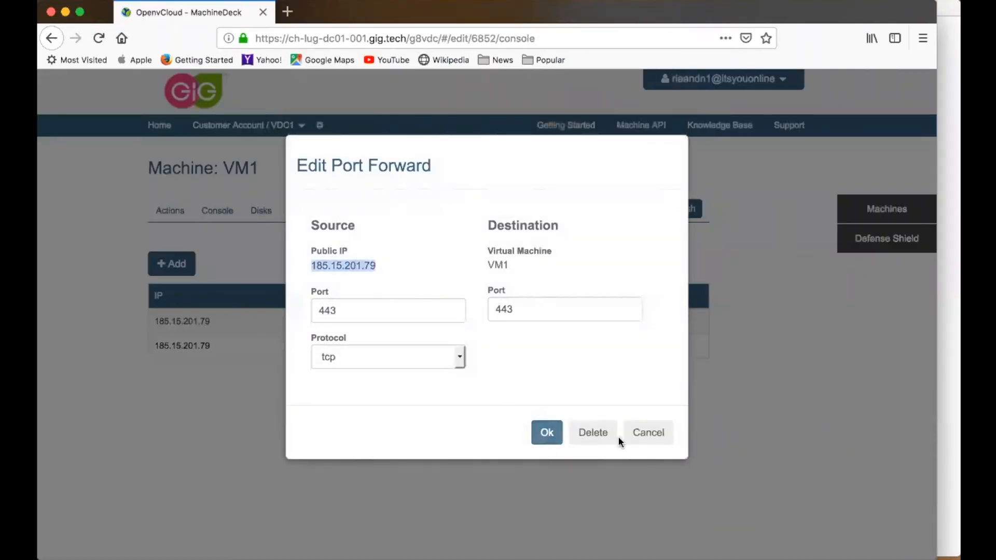
pyautogui.click(651, 434)
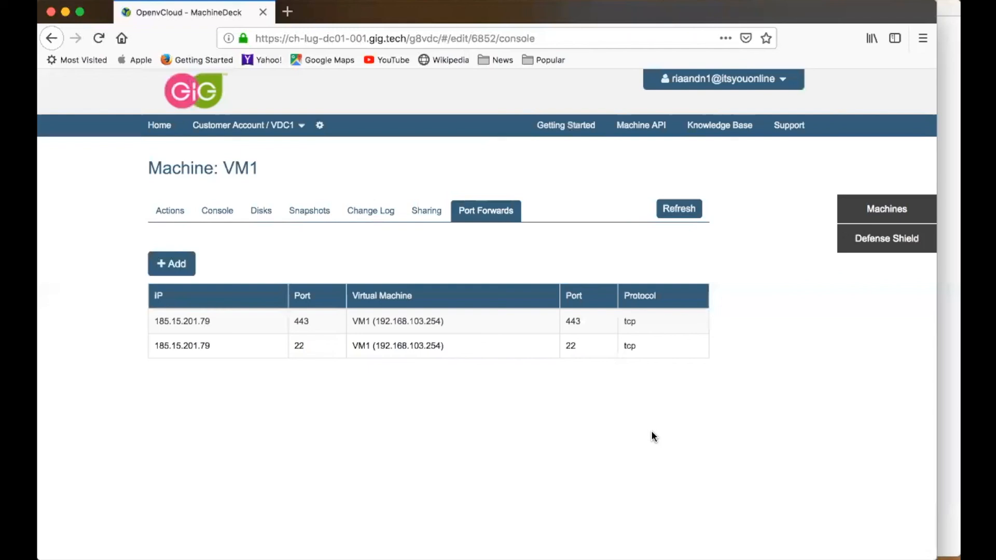
pyautogui.click(945, 241)
pyautogui.write('ssh')
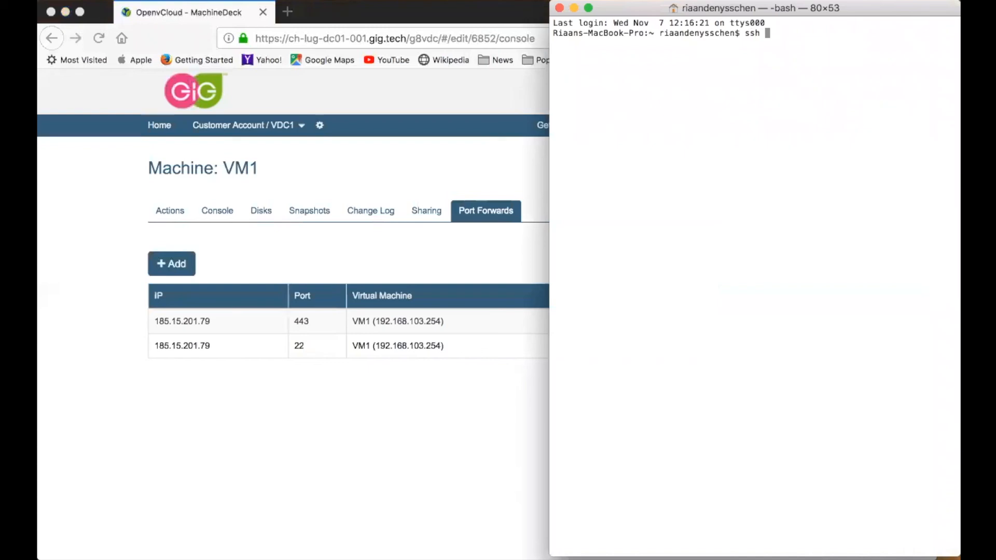
pyautogui.write(' cloudscalers@')
pyautogui.press('super+v')
pyautogui.press('Return')
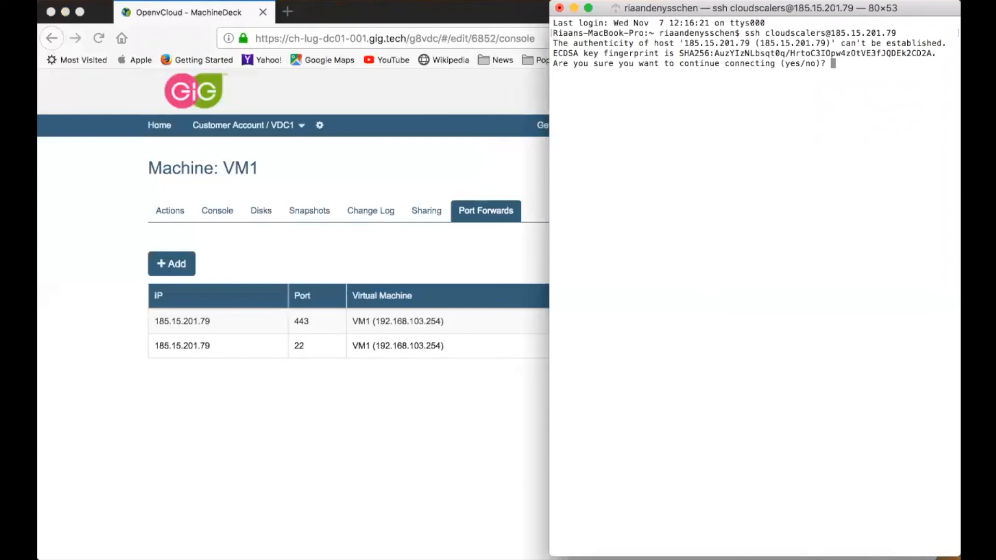
pyautogui.write('yes')
pyautogui.press('Return')
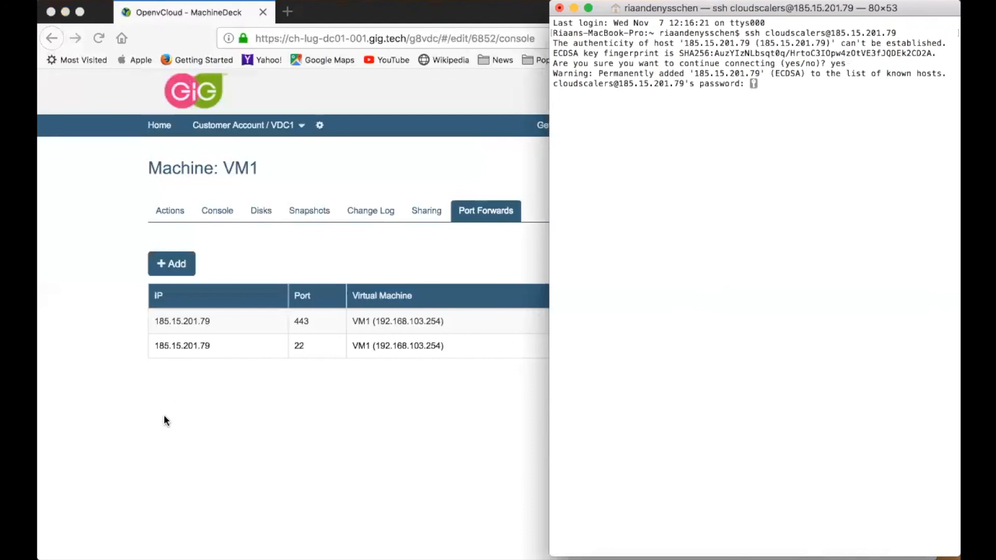
# Reveal and copy VM1's initial password from its console page in the browser, and enter it at the terminal's SSH password prompt
pyautogui.click(184, 421)
pyautogui.click(224, 210)
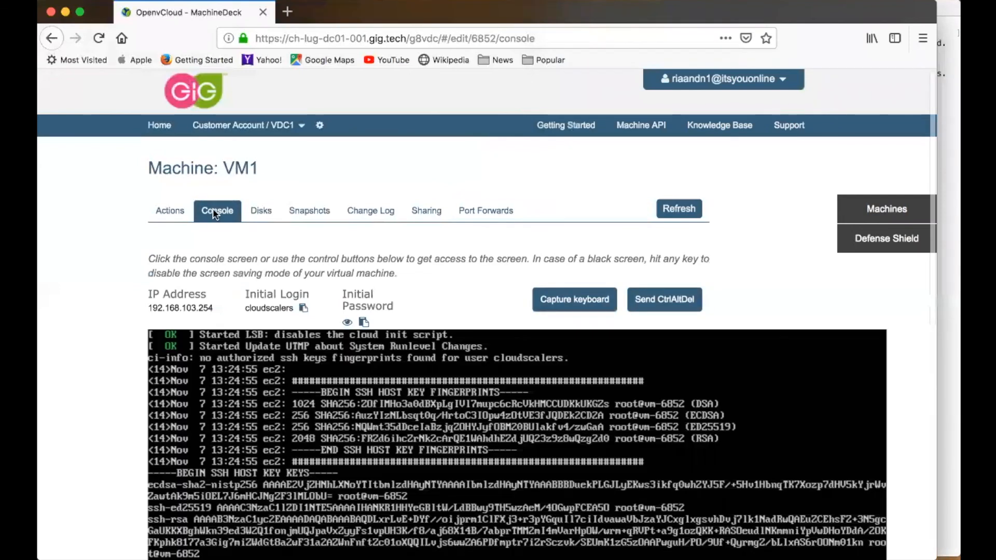
pyautogui.click(347, 322)
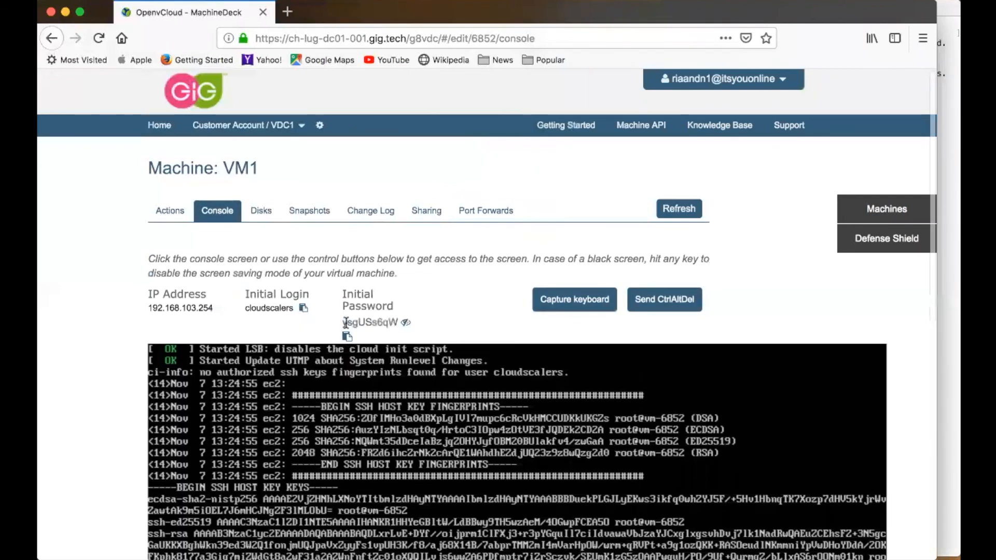
pyautogui.moveTo(344, 322); pyautogui.dragTo(396, 319)
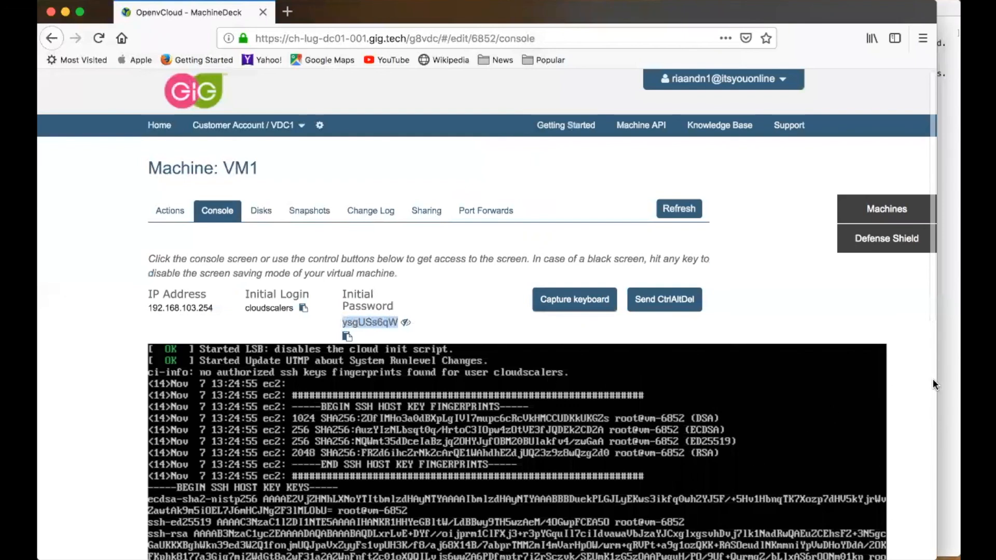
pyautogui.click(946, 367)
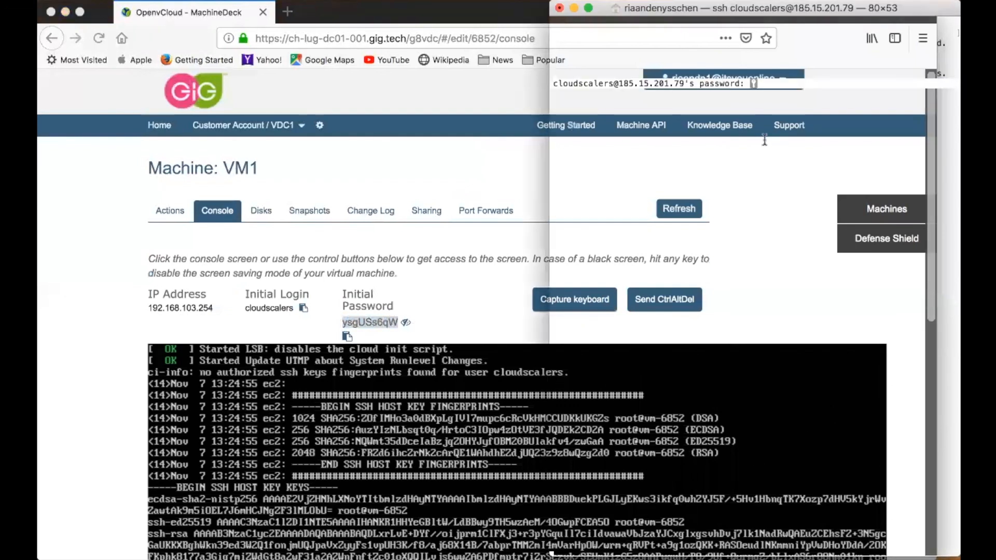
pyautogui.press('Return')
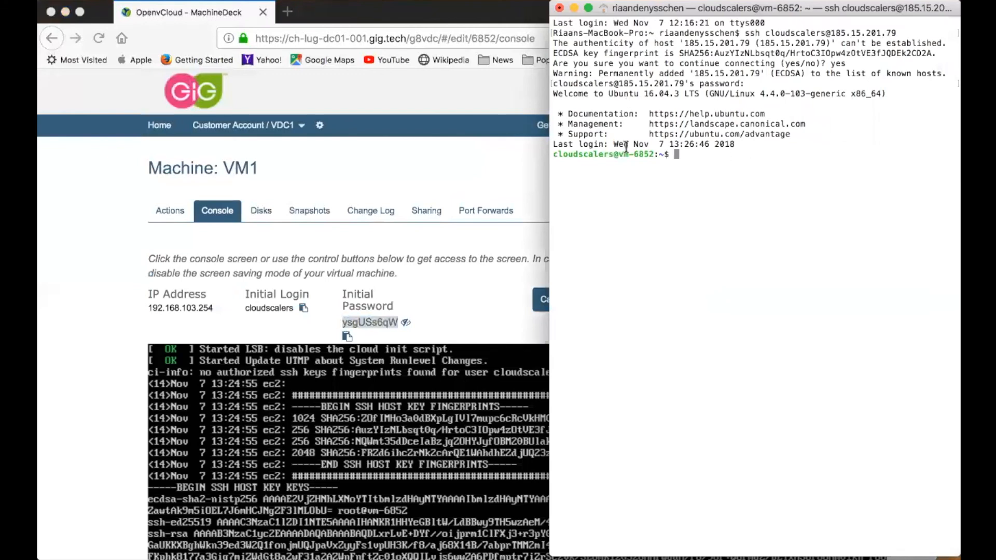
# Log out of the SSH session with exit and switch back to the cloud portal in the browser
pyautogui.write('exit')
pyautogui.press('Return')
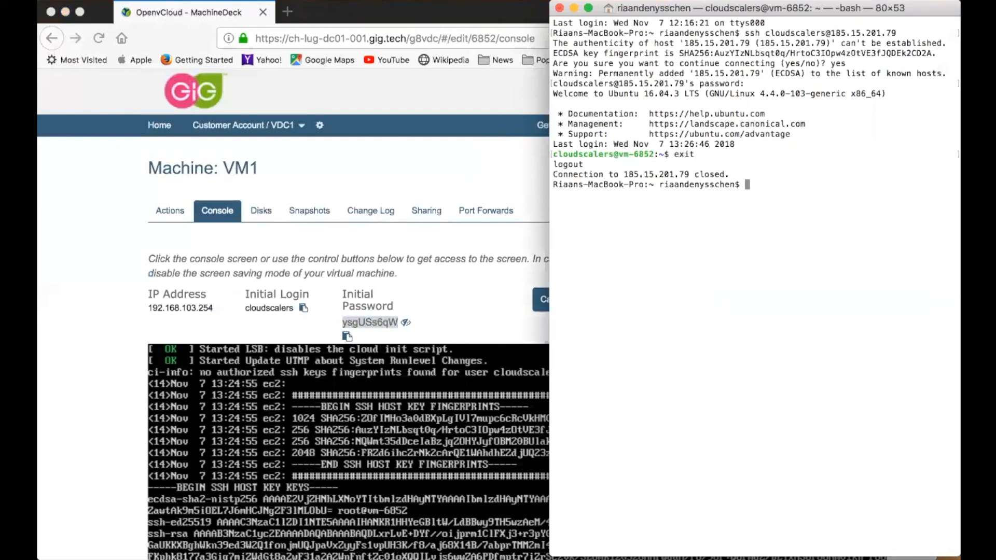
pyautogui.click(404, 156)
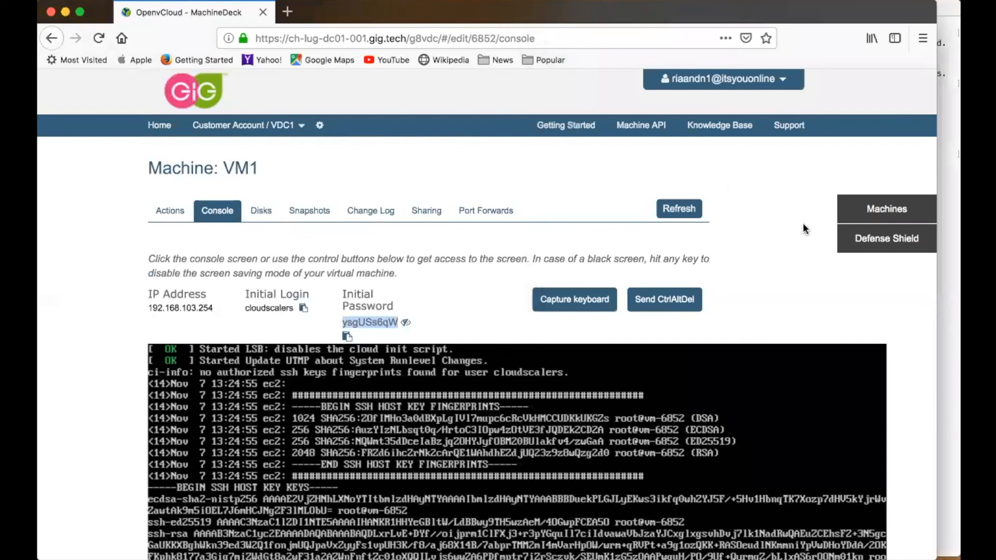
# Review the cloud space's Defense Shield page and its advanced RouterOS firewall configuration, and close the configuration view
pyautogui.click(879, 242)
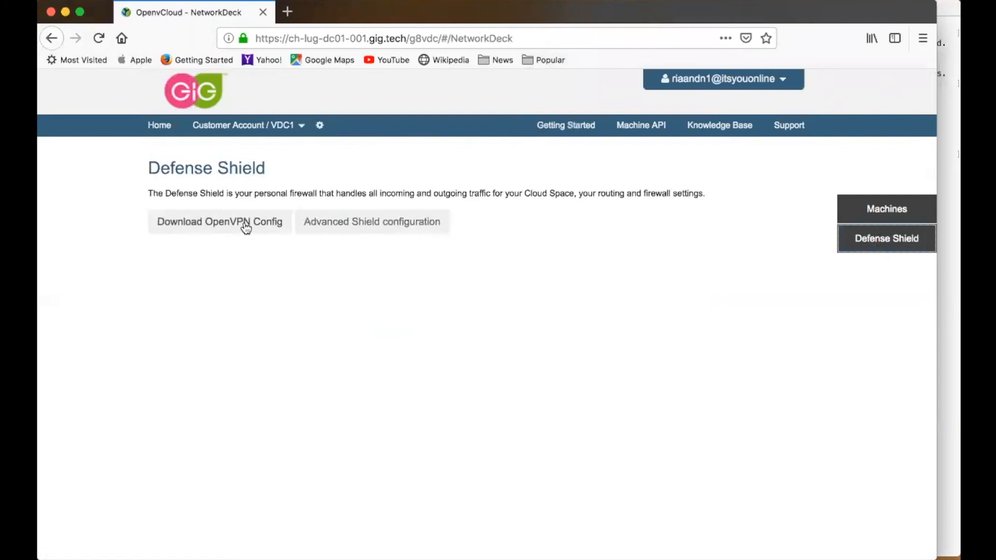
pyautogui.click(381, 227)
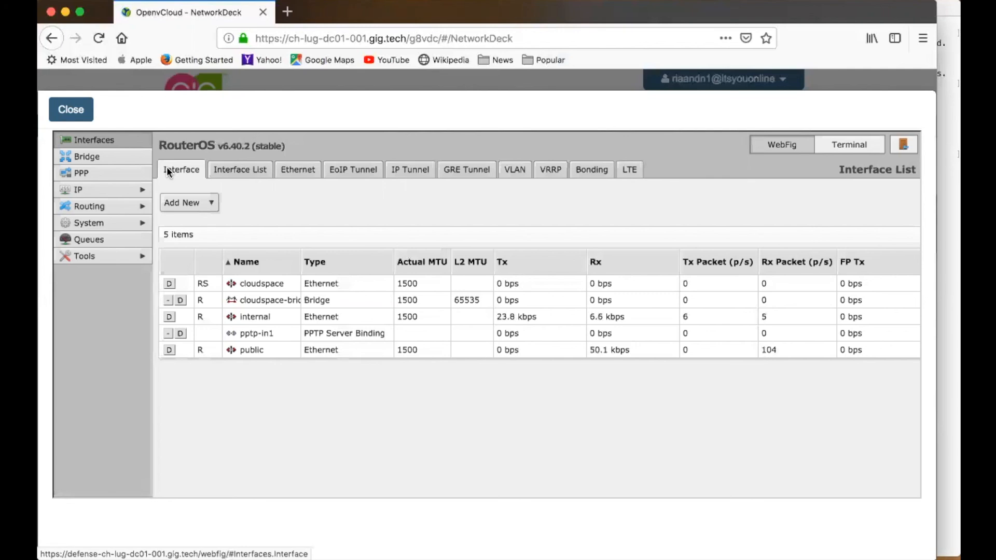
pyautogui.click(71, 109)
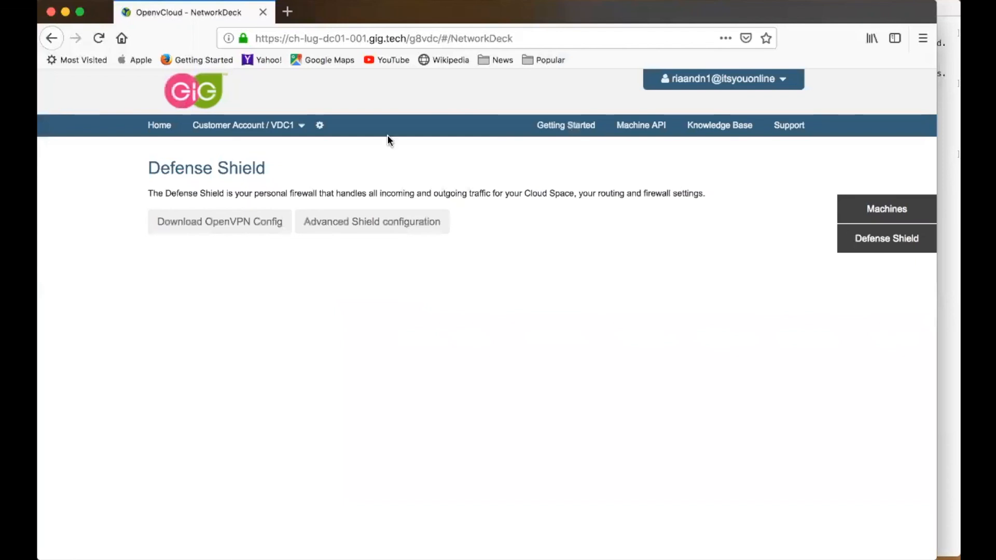
# Look through the portal's Getting Started guide, Machine API documentation and Knowledge Base tutorials
pyautogui.click(557, 130)
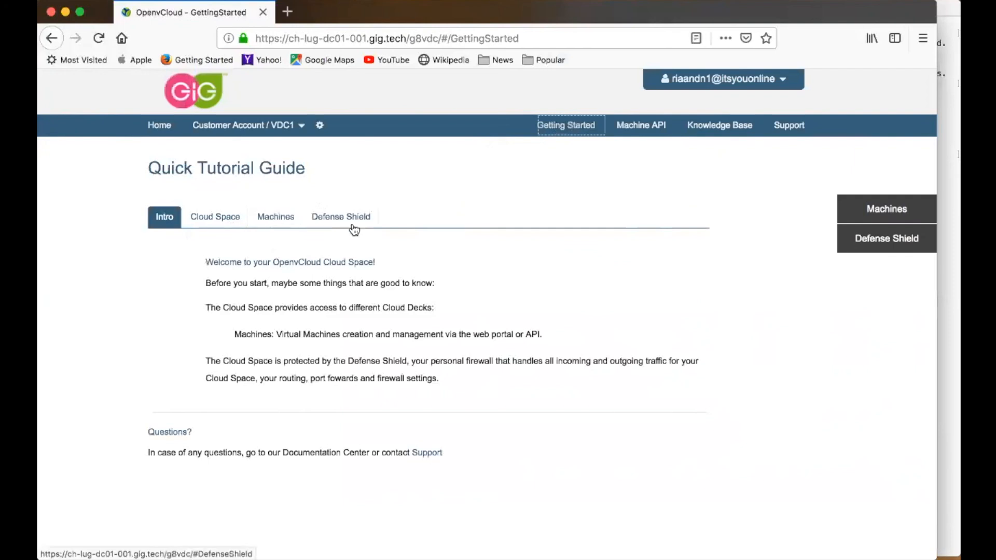
pyautogui.click(643, 129)
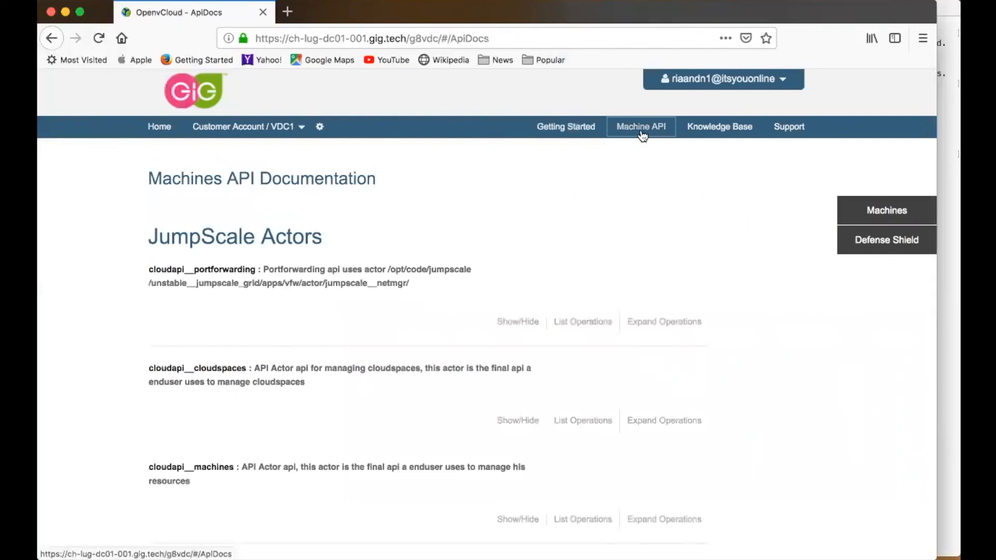
pyautogui.click(714, 129)
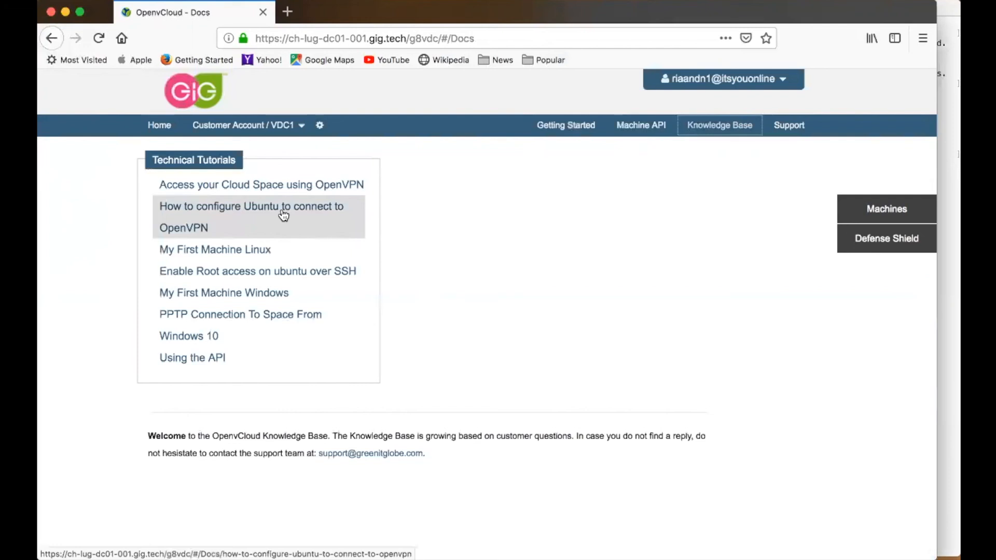
pyautogui.click(530, 178)
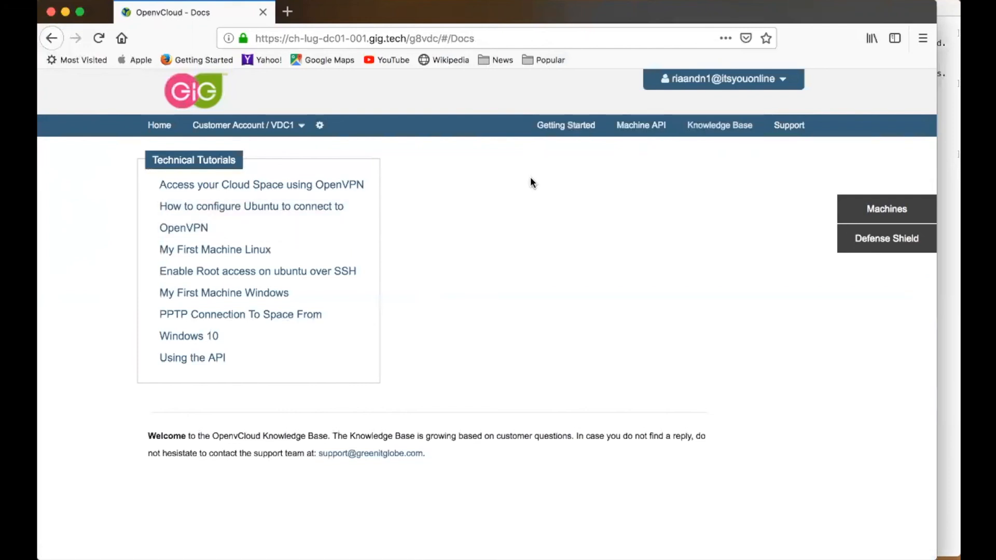